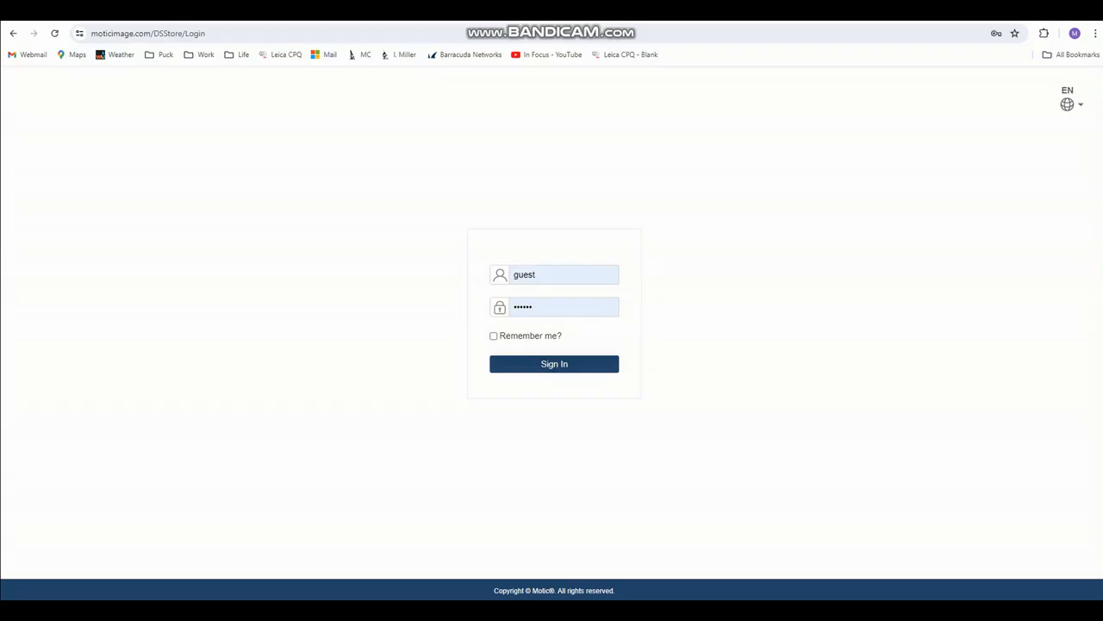
# Sign in to the slide server with the prefilled guest account.
pyautogui.click(554, 364)
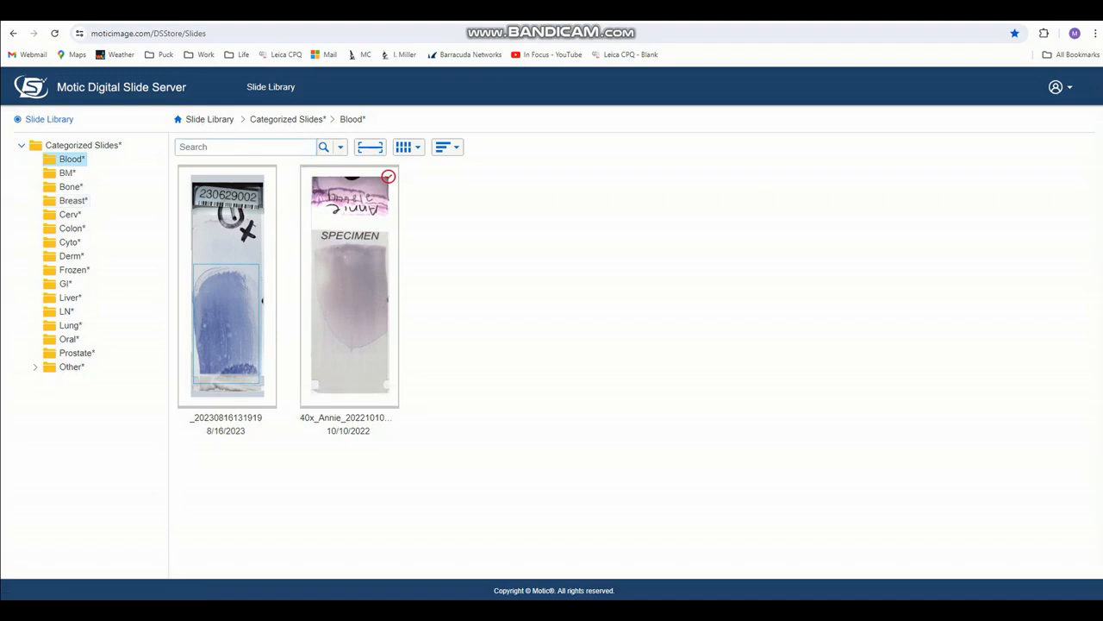
# Open and dismiss the barcode search, and switch the Blood slides to Small Thumbnail and back to Thumbnail view.
pyautogui.click(370, 147)
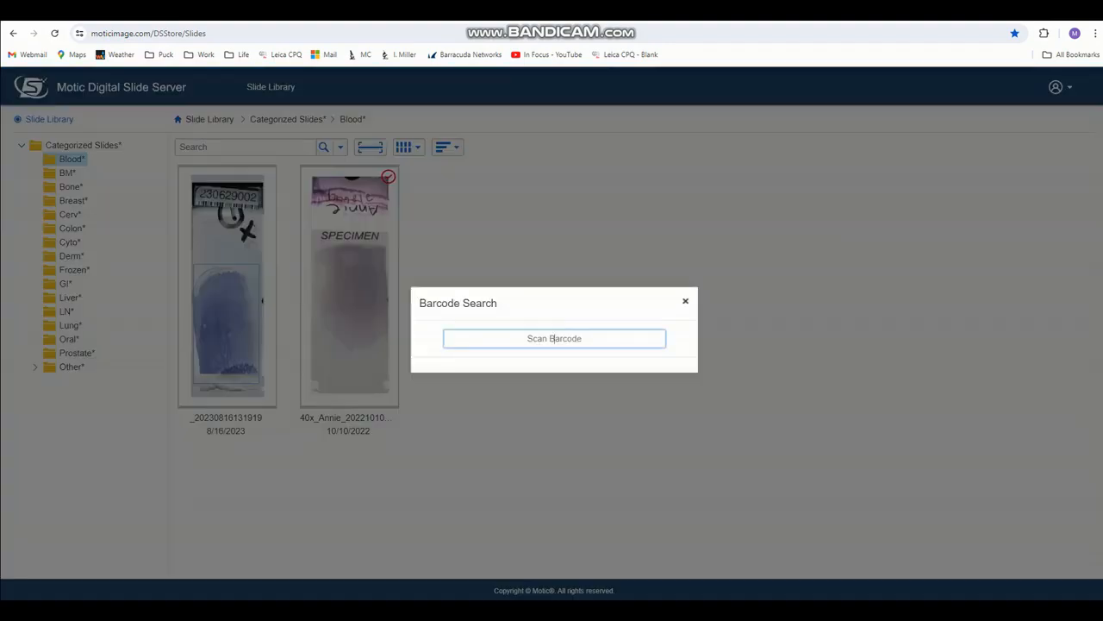
pyautogui.press('Escape')
pyautogui.click(405, 146)
pyautogui.click(413, 189)
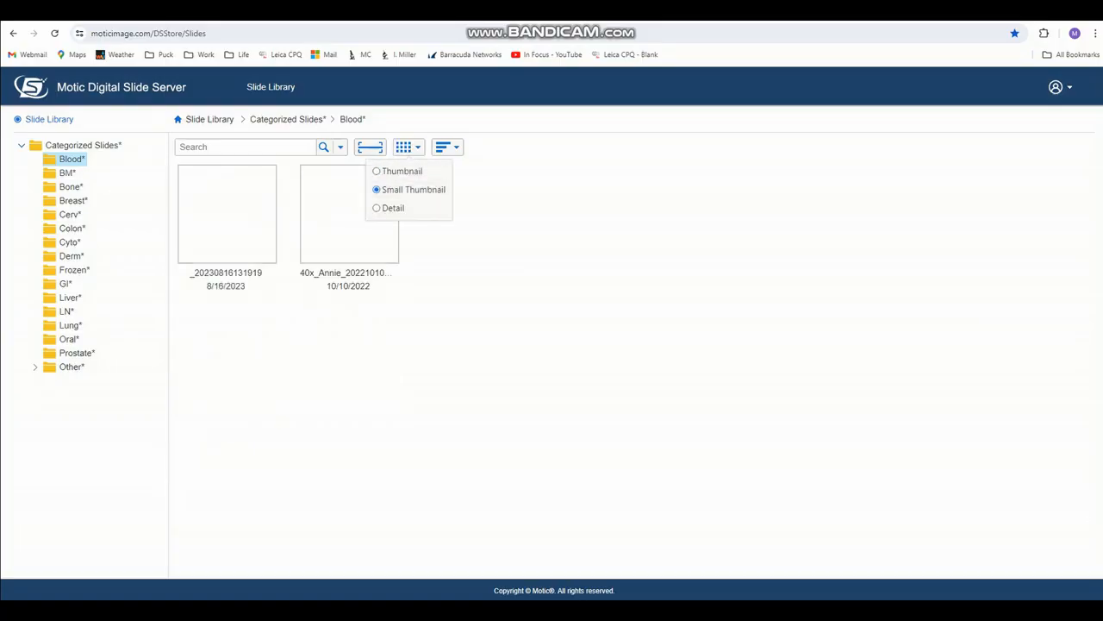
pyautogui.click(405, 147)
pyautogui.click(398, 170)
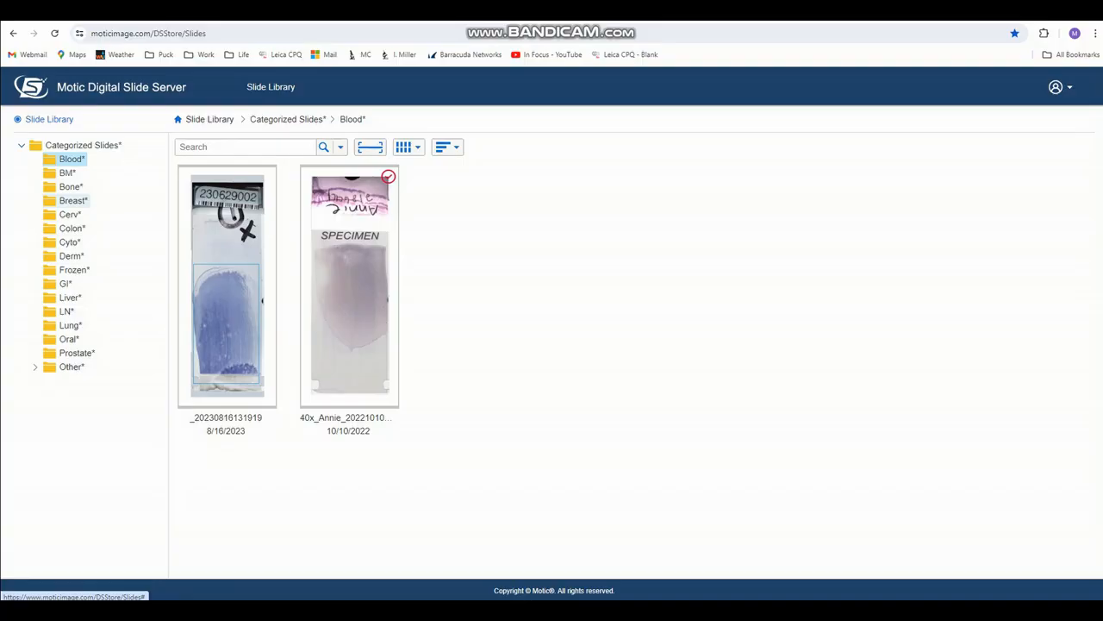
# Open the M101-03 (Brst-1) HE-stained slide from the Breast folder.
pyautogui.click(73, 201)
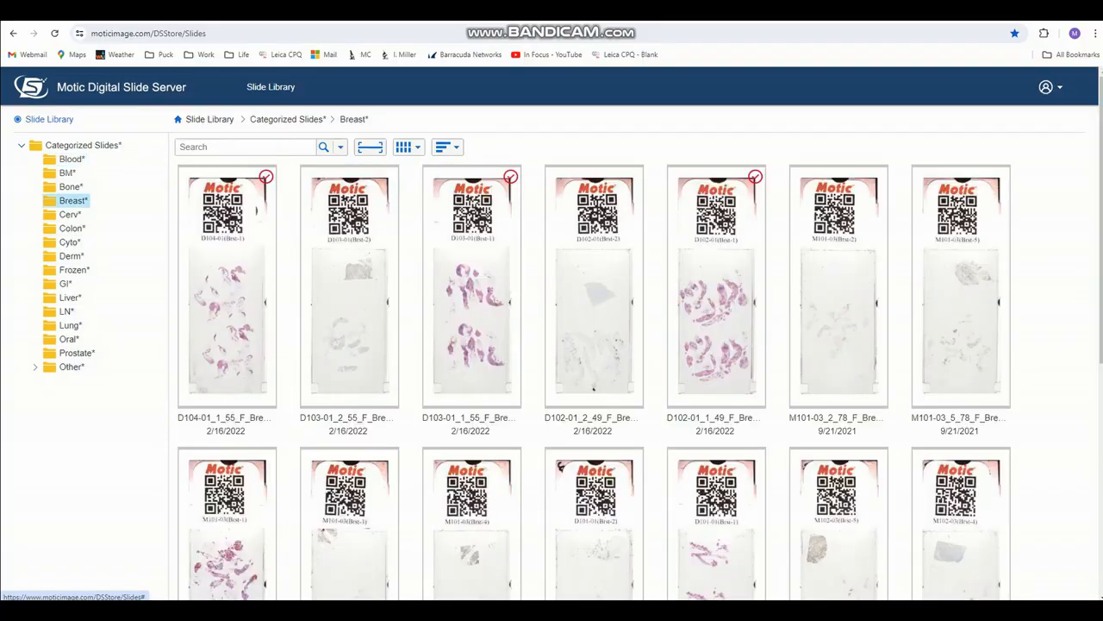
pyautogui.scroll(-2, 715, 396)
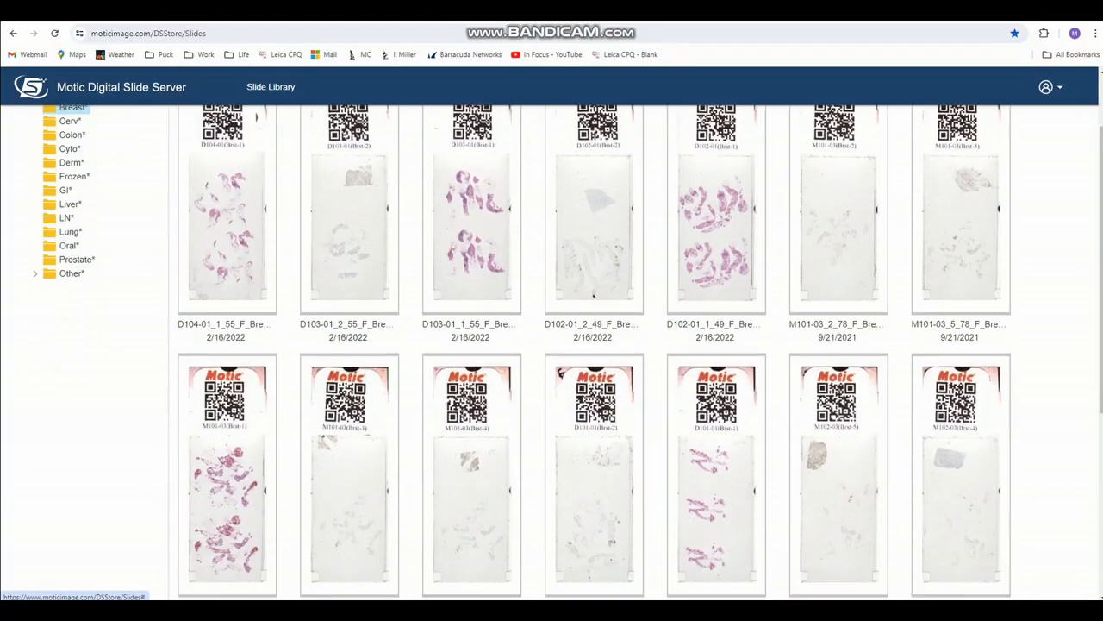
pyautogui.click(248, 505)
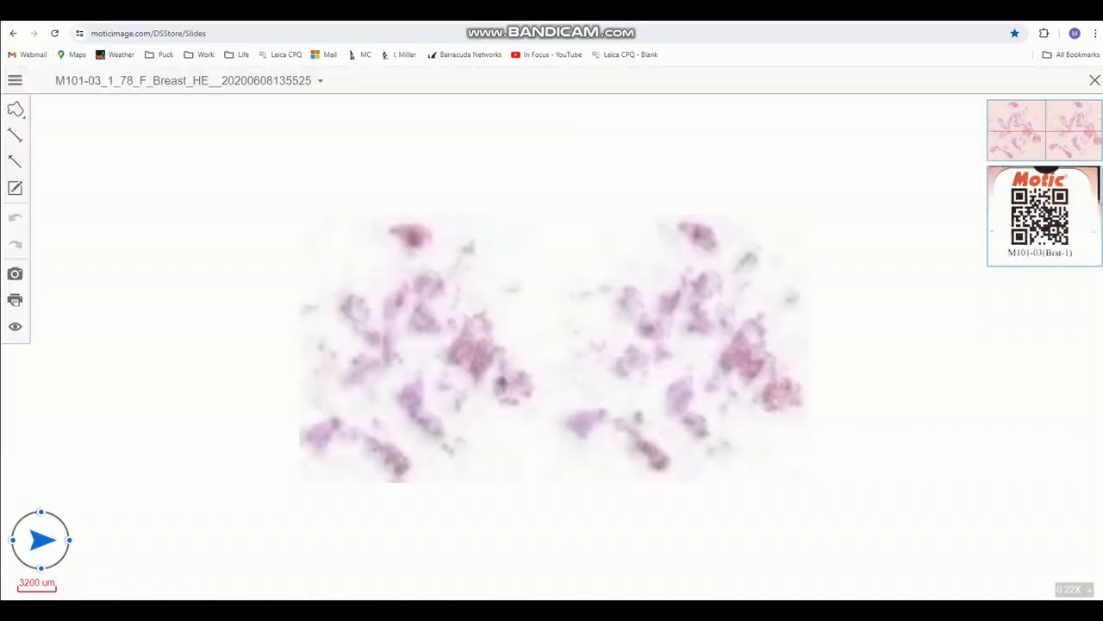
# Examine the breast tissue up close, moving across several regions to an isolated fragment near the slide's far end.
pyautogui.scroll(10, 423, 325)
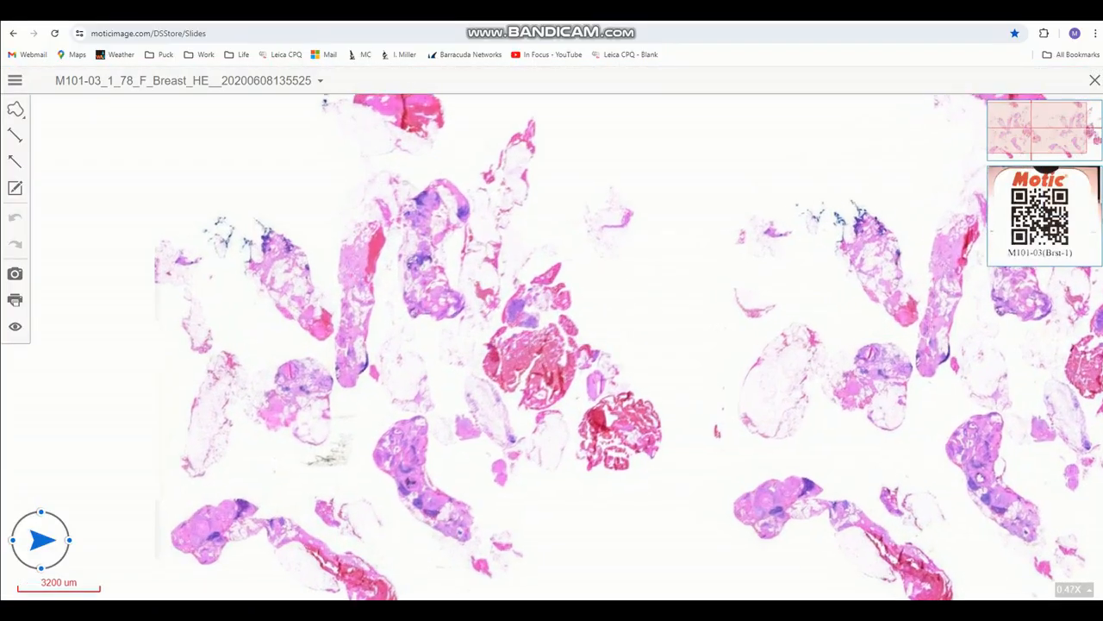
pyautogui.scroll(4, 328, 328)
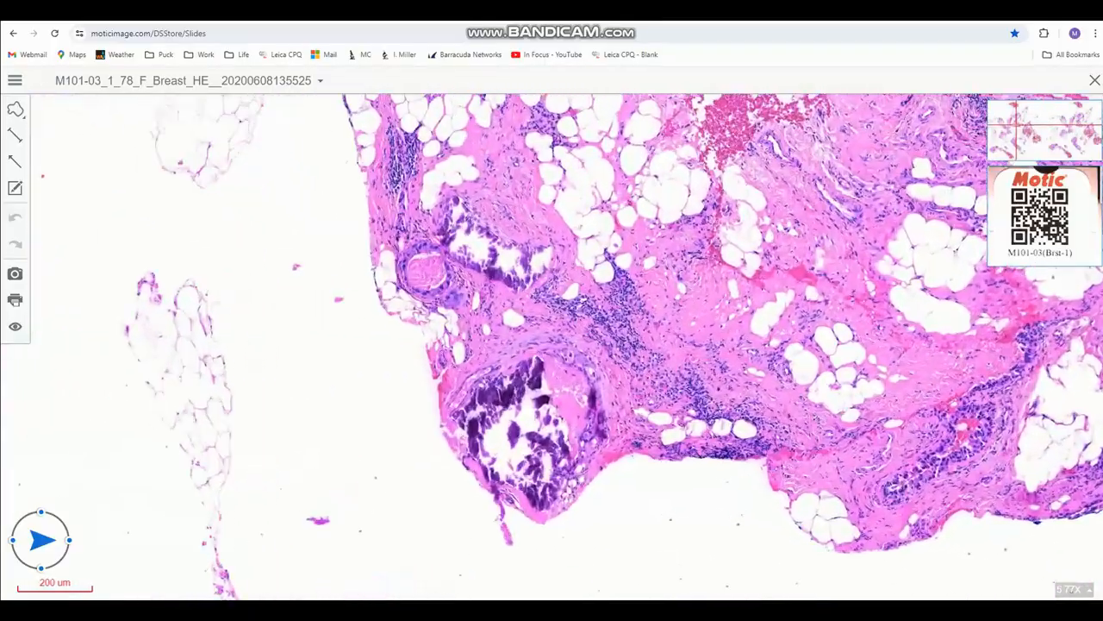
pyautogui.scroll(1, 539, 388)
pyautogui.moveTo(539, 388); pyautogui.dragTo(446, 331)
pyautogui.moveTo(1015, 127); pyautogui.dragTo(1088, 132)
pyautogui.moveTo(552, 388); pyautogui.dragTo(823, 157)
pyautogui.moveTo(245, 573); pyautogui.dragTo(712, 233)
pyautogui.scroll(-1, 713, 233)
pyautogui.moveTo(540, 543); pyautogui.dragTo(641, 289)
pyautogui.scroll(1, 639, 217)
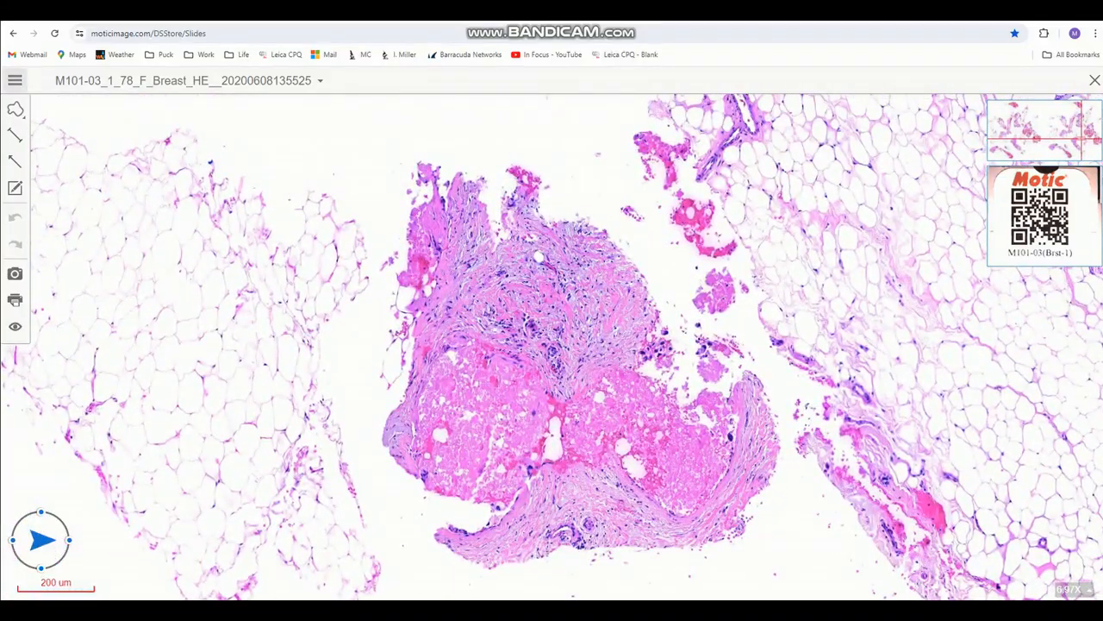
# Read through the slide notes, including the case details, stain type and diagnosis section.
pyautogui.click(14, 80)
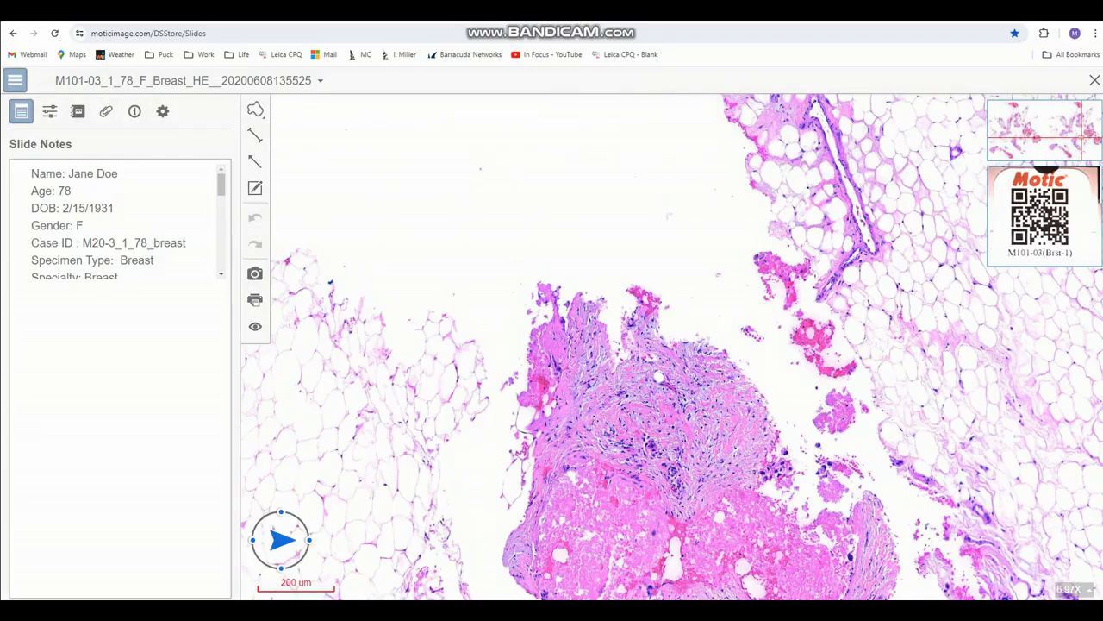
pyautogui.scroll(-5, 120, 219)
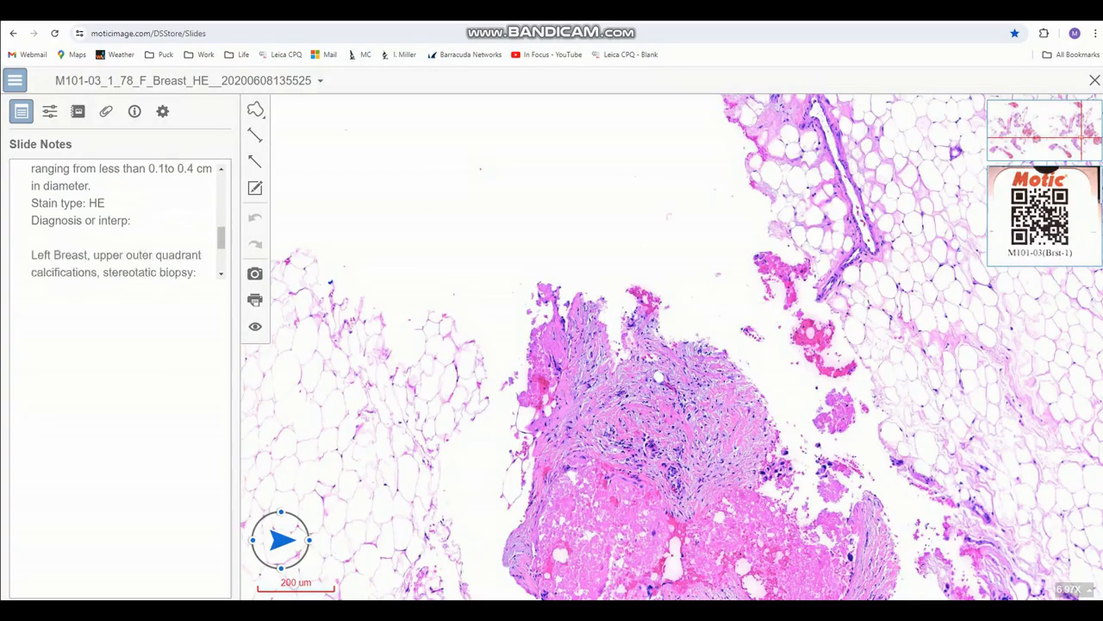
pyautogui.scroll(5, 121, 220)
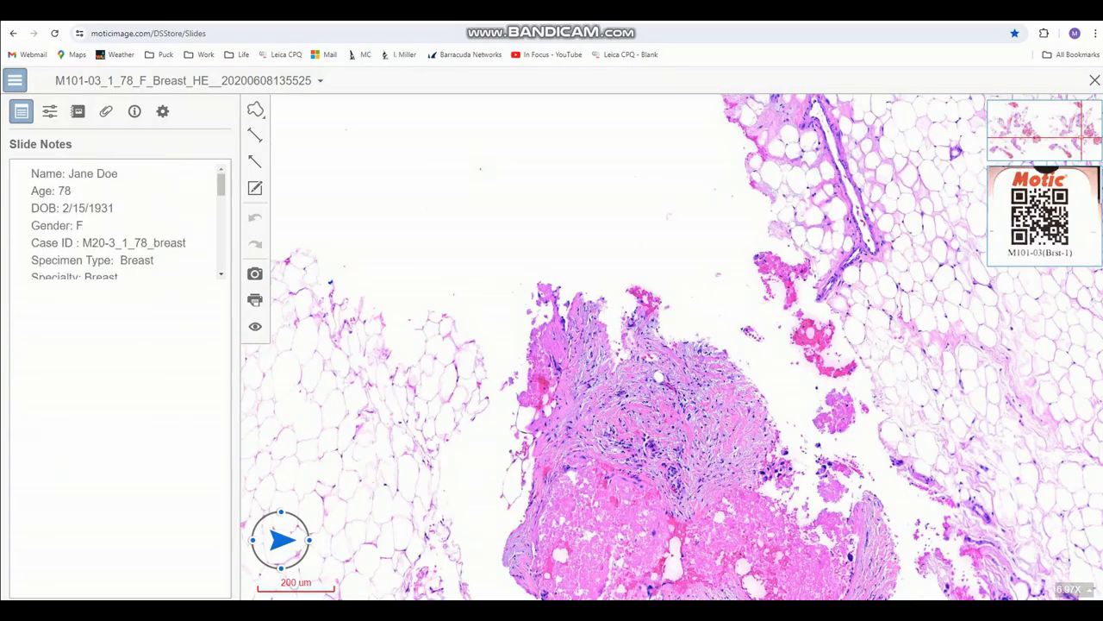
pyautogui.scroll(-3, 121, 220)
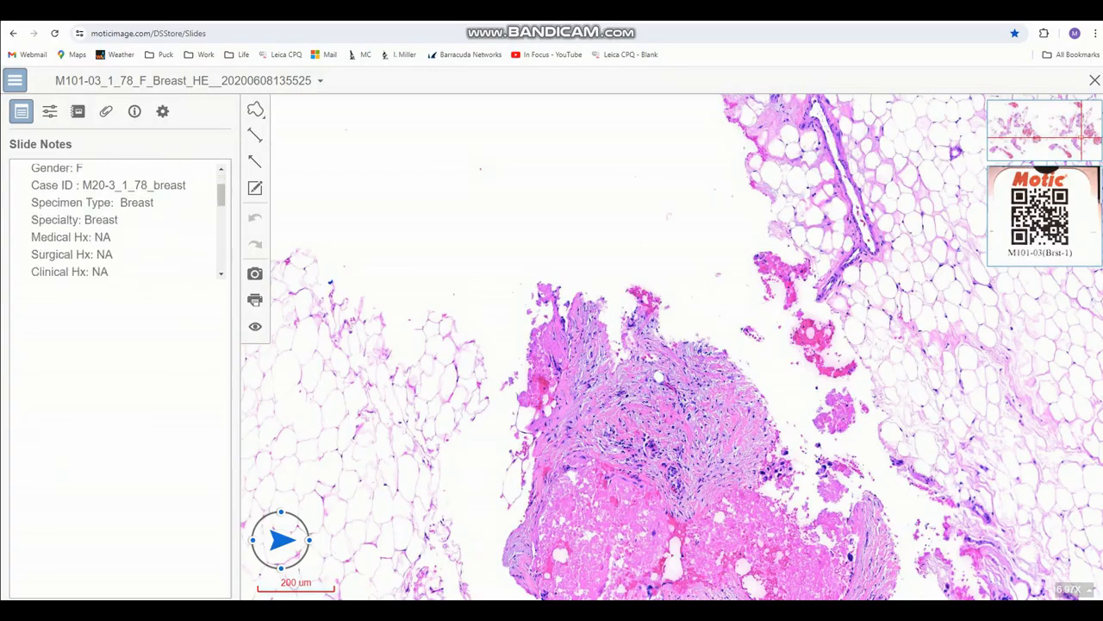
pyautogui.scroll(3, 121, 220)
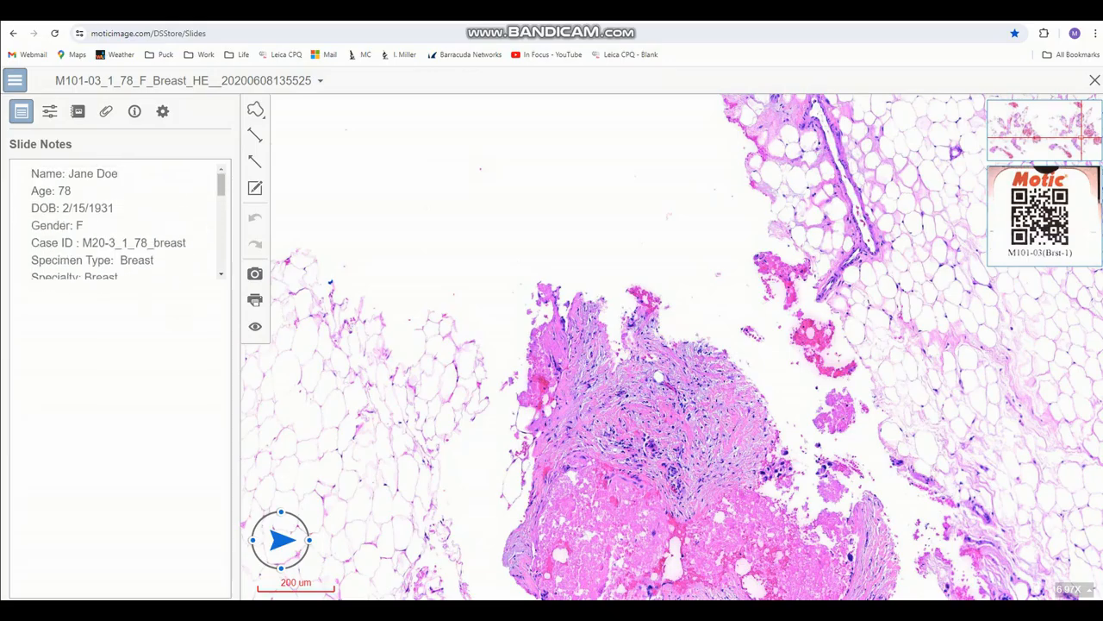
# Adjust the slide image's gamma factor to 0.80.
pyautogui.click(49, 112)
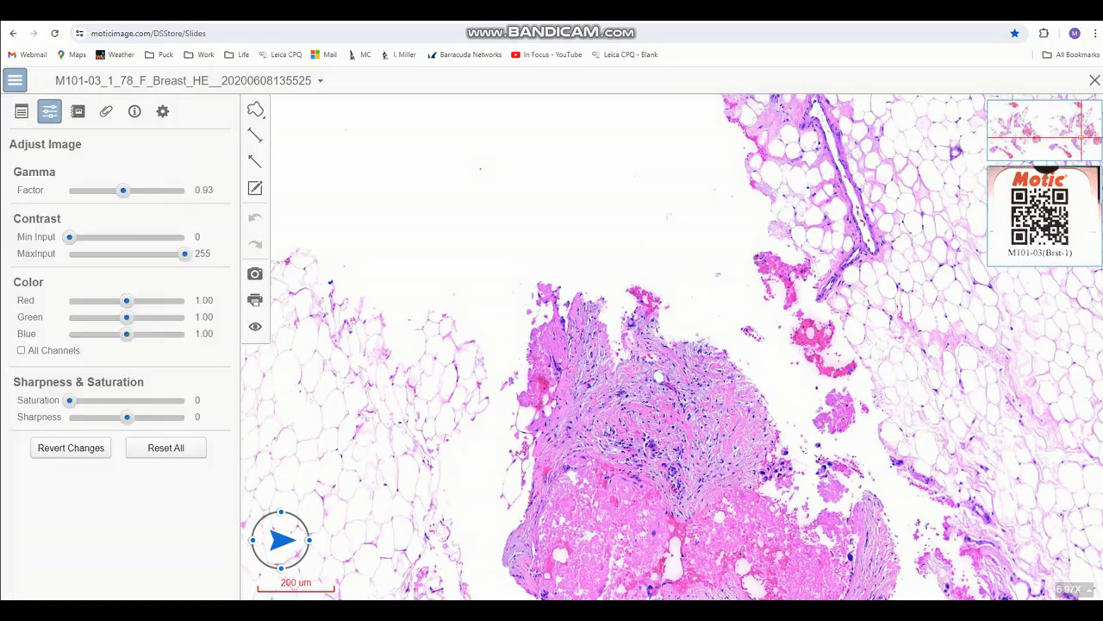
pyautogui.moveTo(124, 190); pyautogui.dragTo(107, 190)
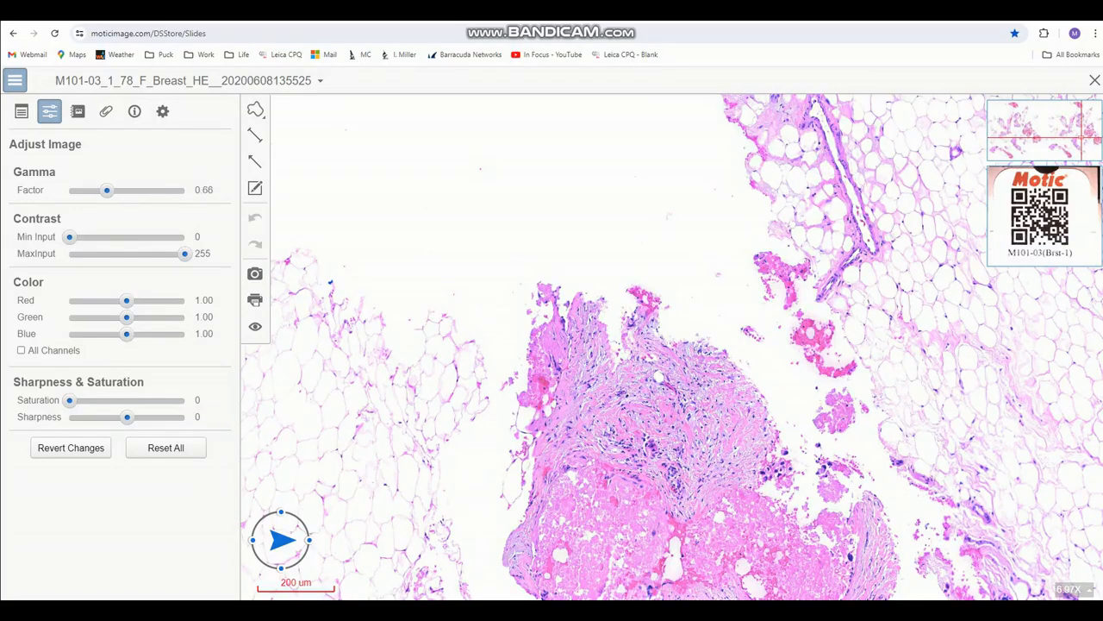
pyautogui.moveTo(107, 189); pyautogui.dragTo(116, 190)
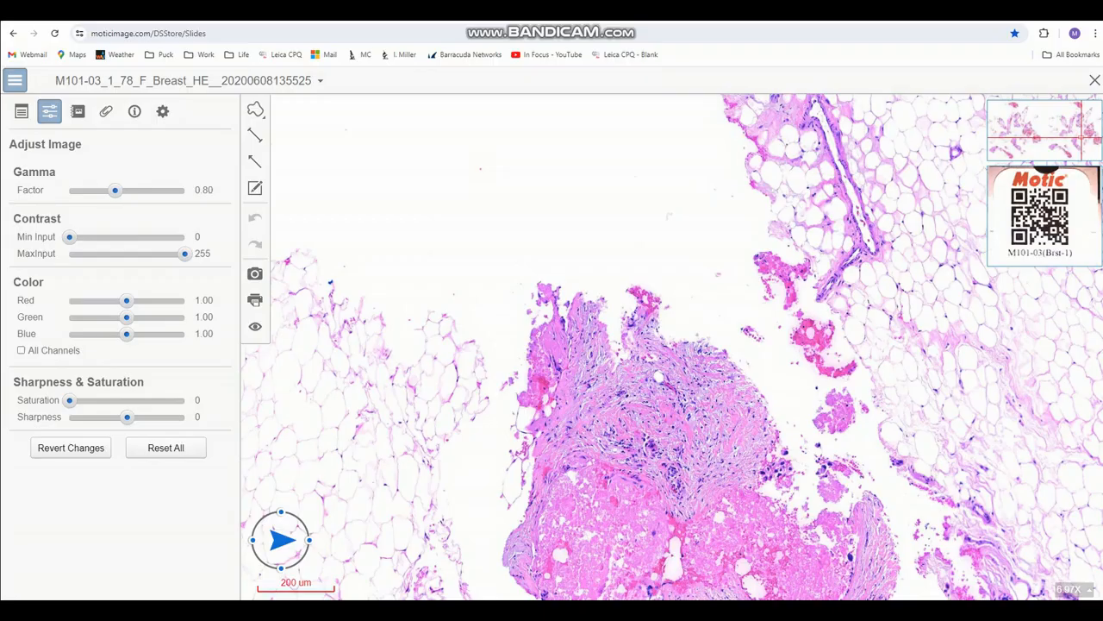
pyautogui.moveTo(672, 387); pyautogui.dragTo(655, 305)
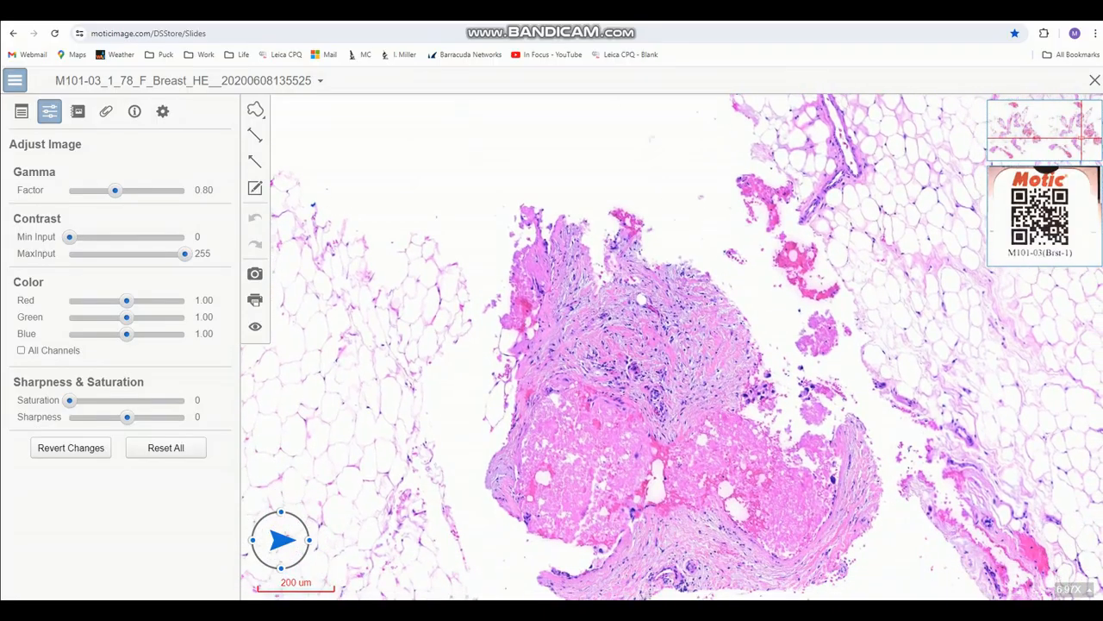
# Browse the snapshot list and capture a snapshot of the isolated tissue fragment at 8.78X.
pyautogui.click(77, 112)
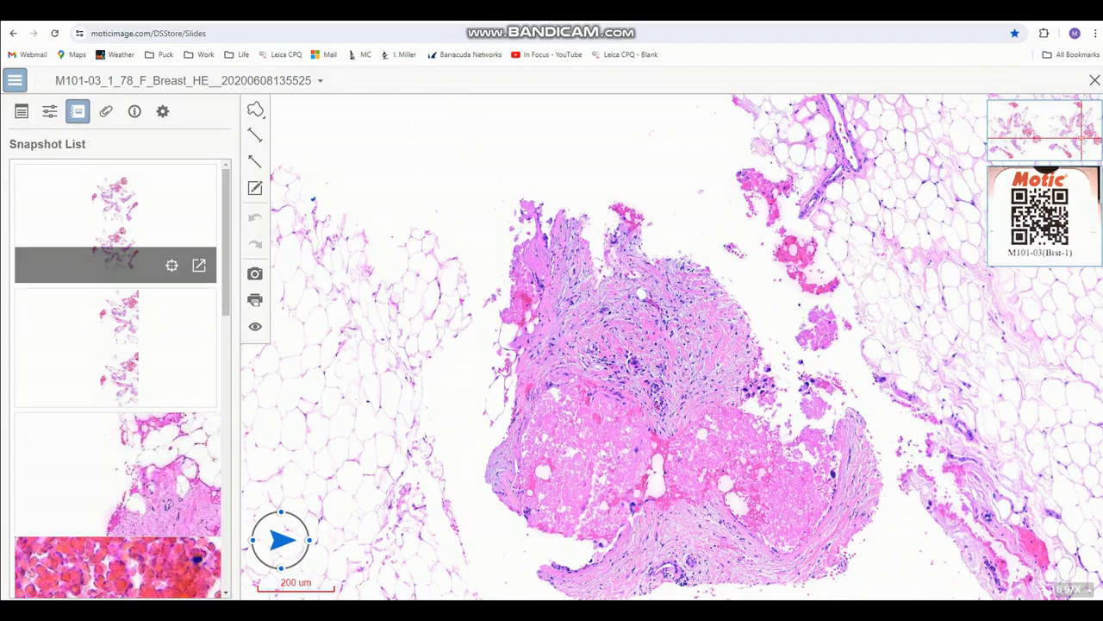
pyautogui.scroll(-3, 115, 405)
pyautogui.scroll(1, 115, 371)
pyautogui.moveTo(672, 370); pyautogui.dragTo(660, 311)
pyautogui.scroll(2, 632, 310)
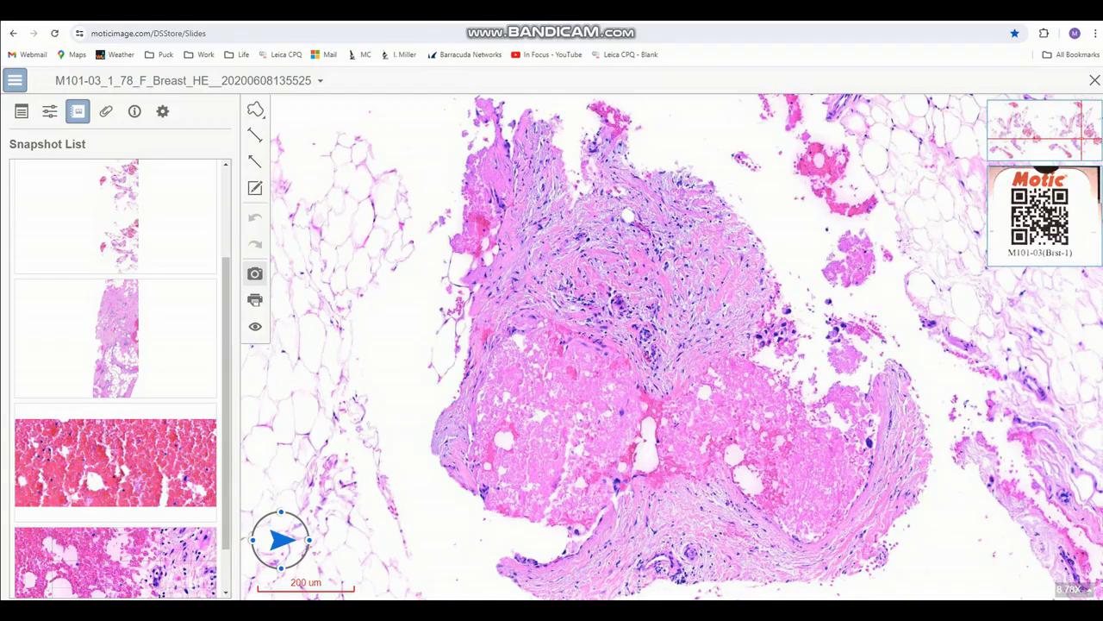
pyautogui.click(254, 273)
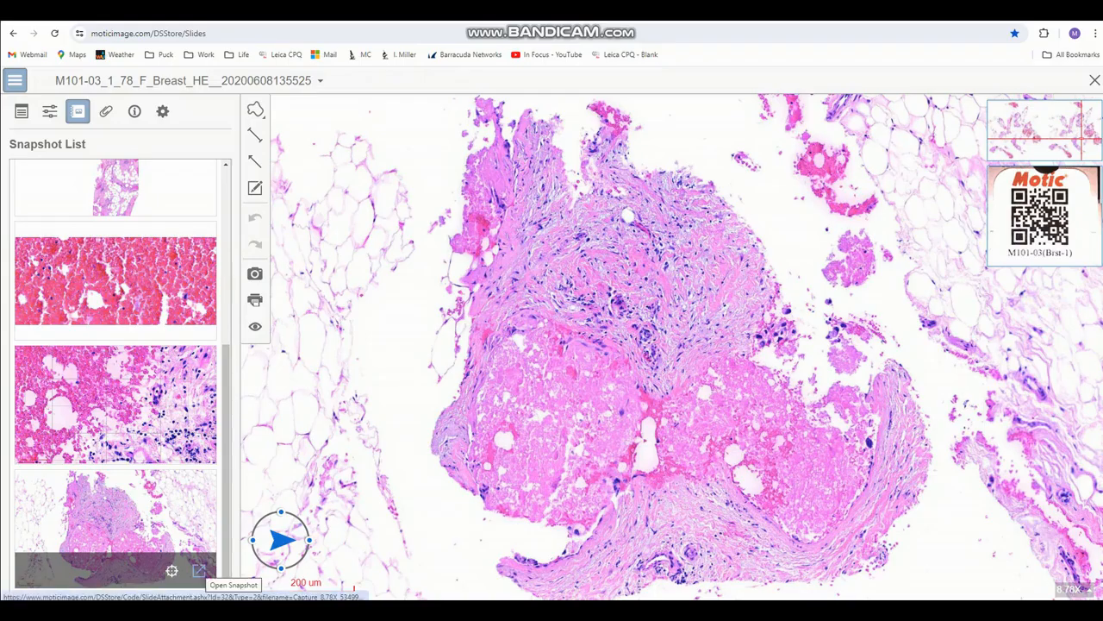
# View the new snapshot at full size, and jump to two older snapshots' slide locations and back to the new one's.
pyautogui.click(200, 570)
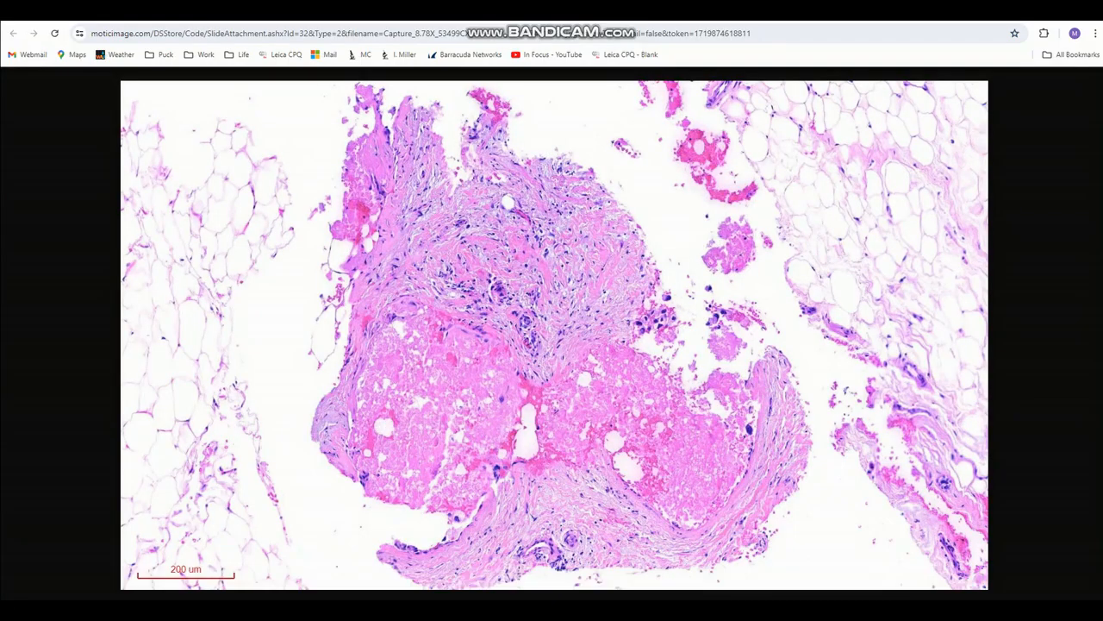
pyautogui.hotkey('ctrl', 'w')
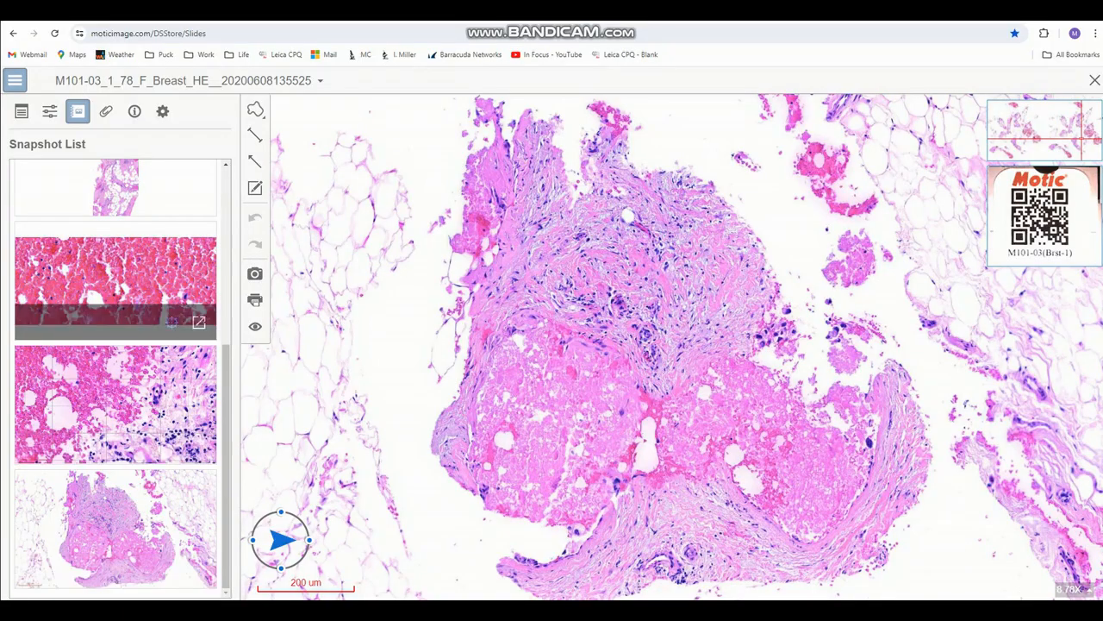
pyautogui.click(173, 322)
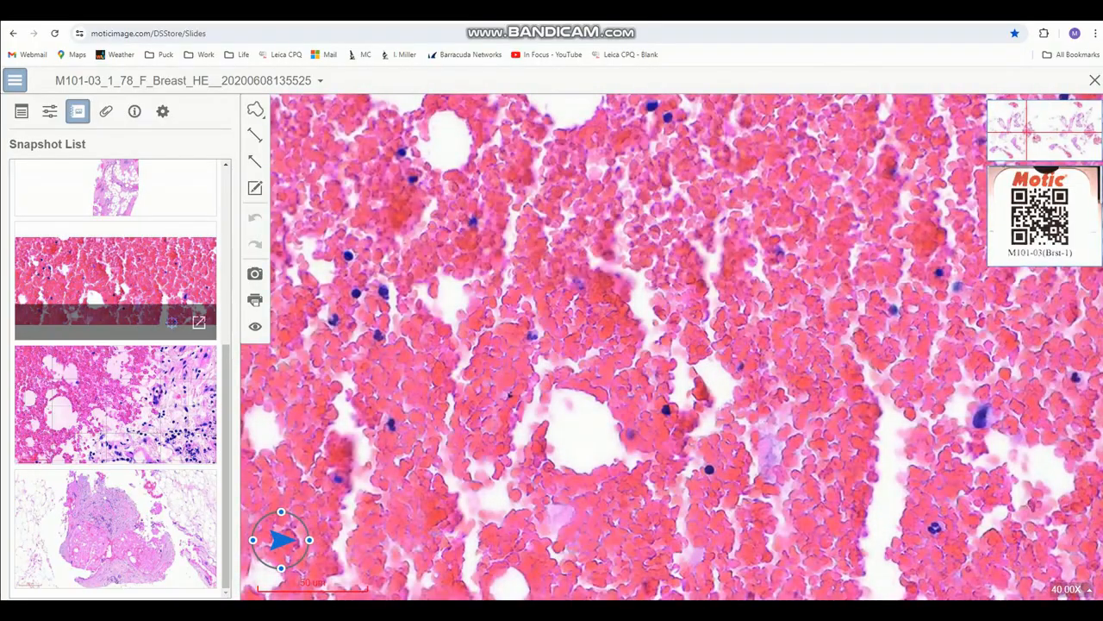
pyautogui.click(173, 199)
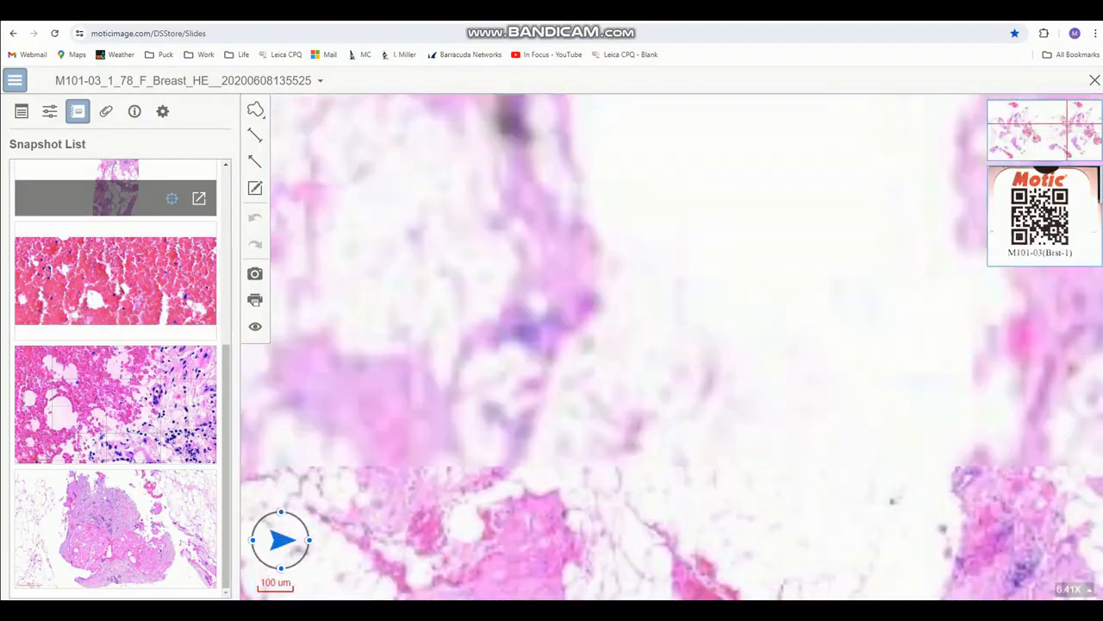
pyautogui.click(171, 570)
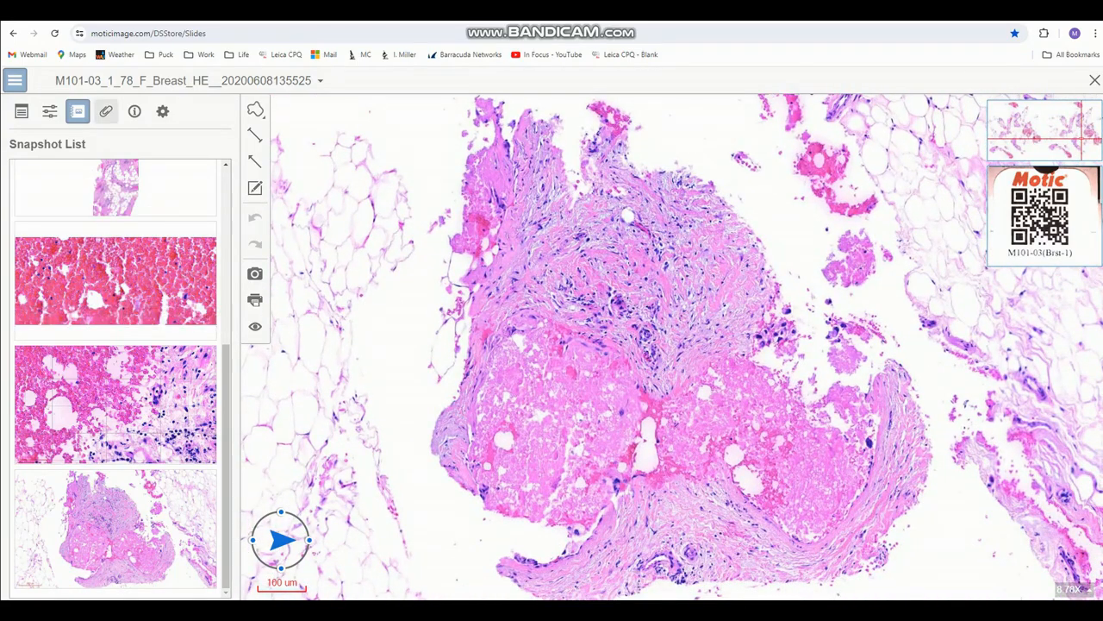
# Check the slide's attachments and its slide information.
pyautogui.click(106, 111)
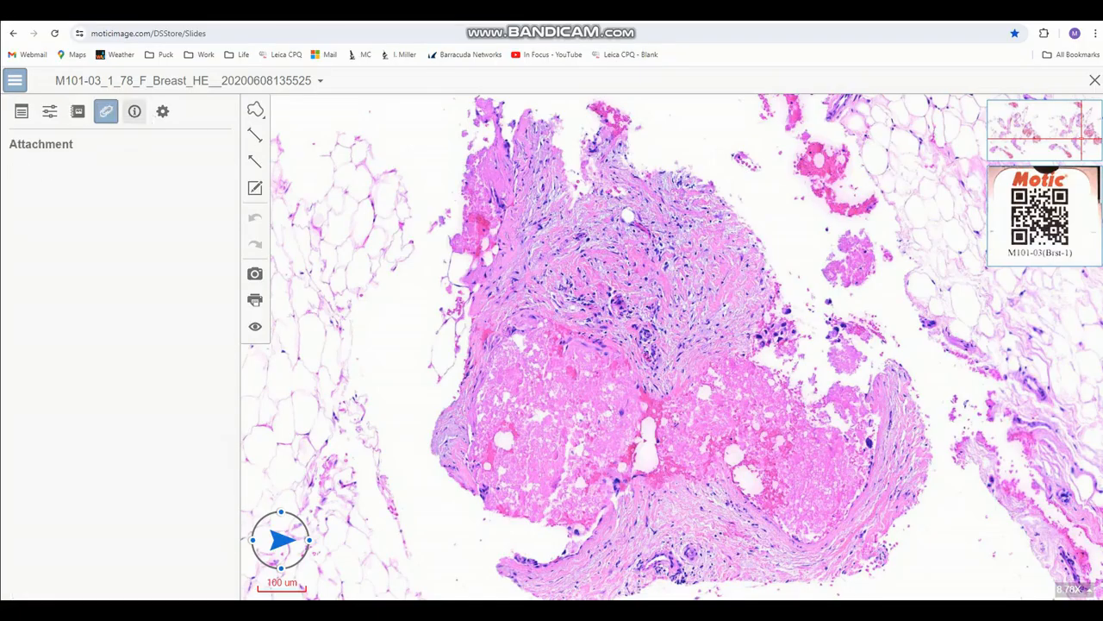
pyautogui.click(134, 111)
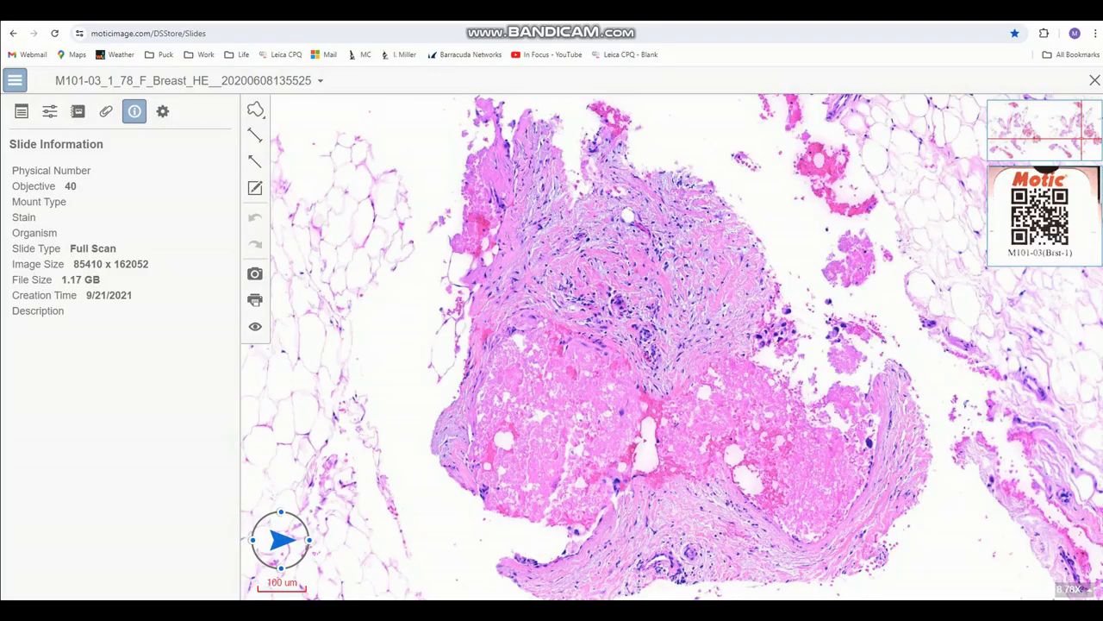
# Toggle the Label, Navigation Map, Ruler and Scalebar displays one by one, restoring each to its original state.
pyautogui.click(162, 111)
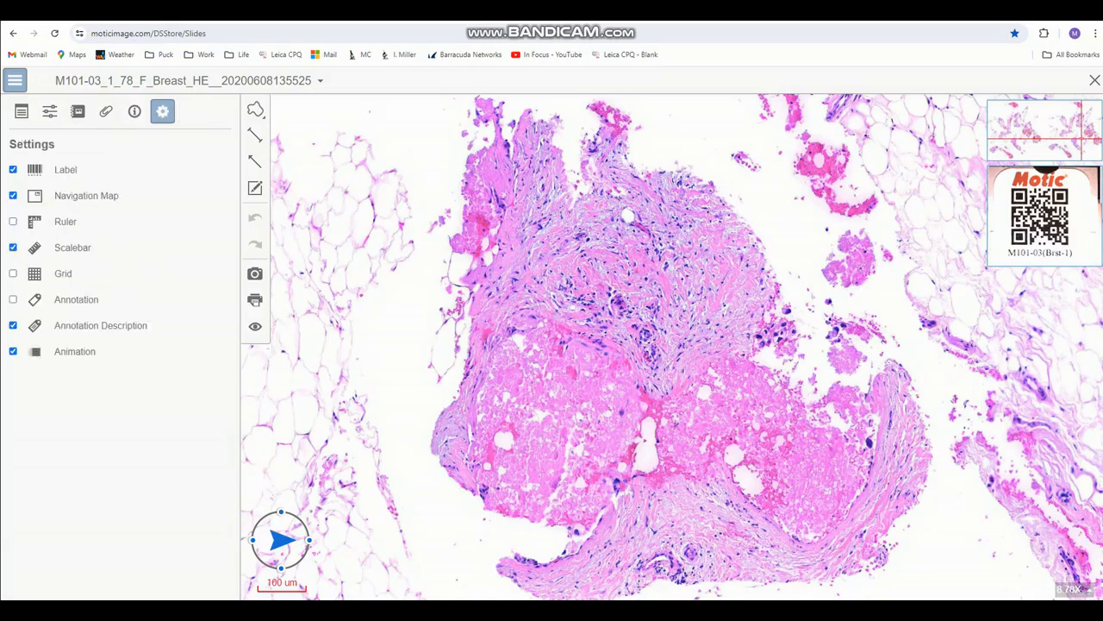
pyautogui.click(13, 170)
pyautogui.click(13, 170)
pyautogui.click(13, 196)
pyautogui.click(13, 195)
pyautogui.click(13, 222)
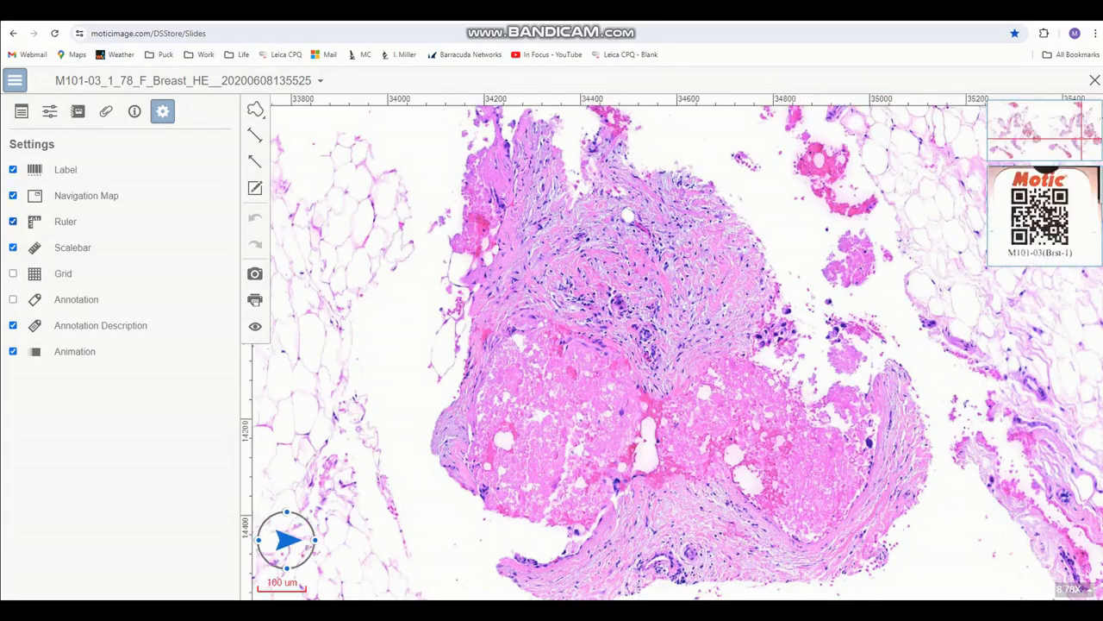
pyautogui.click(13, 222)
pyautogui.click(13, 248)
pyautogui.click(13, 248)
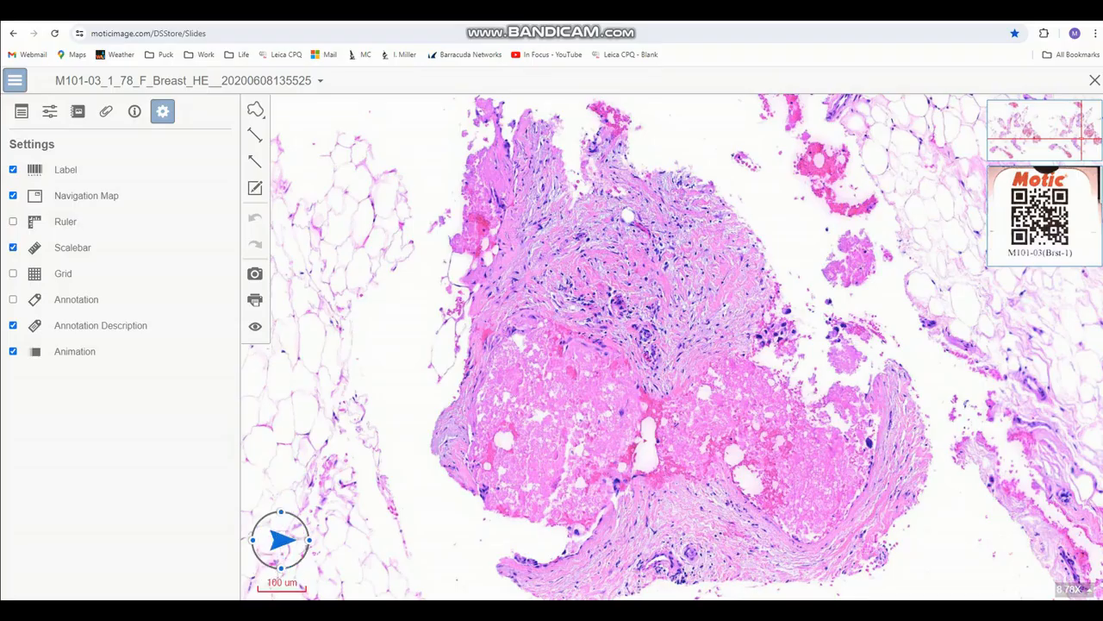
# Show and hide the Grid over the magnified tissue fragment, and turn on the Annotation display.
pyautogui.scroll(-1, 414, 508)
pyautogui.scroll(4, 414, 508)
pyautogui.moveTo(414, 508); pyautogui.dragTo(386, 447)
pyautogui.scroll(4, 733, 302)
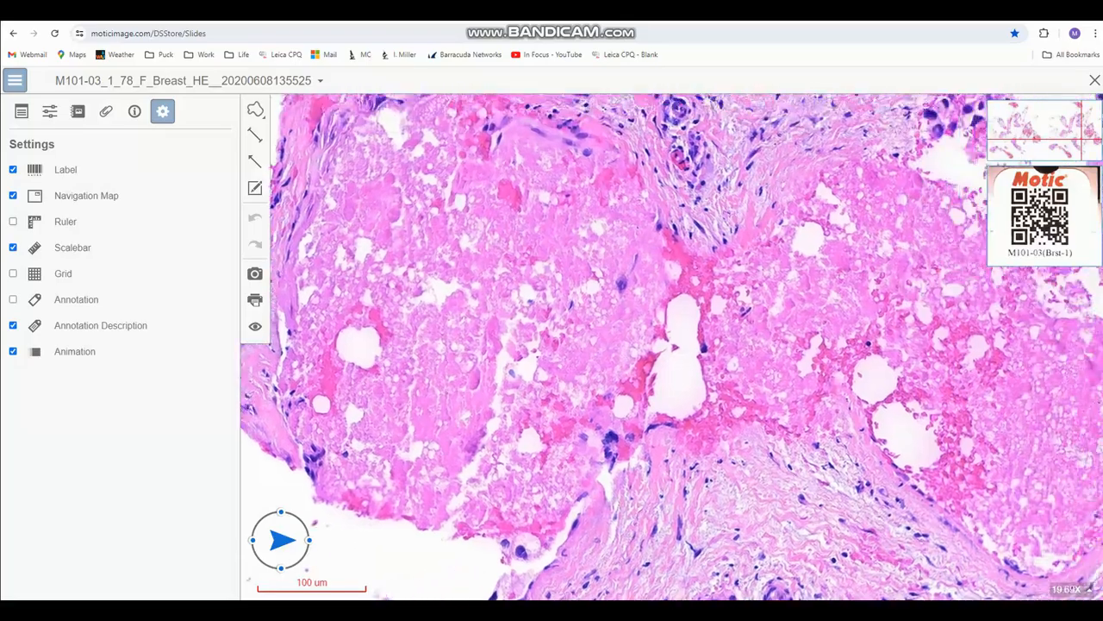
pyautogui.scroll(-3, 431, 371)
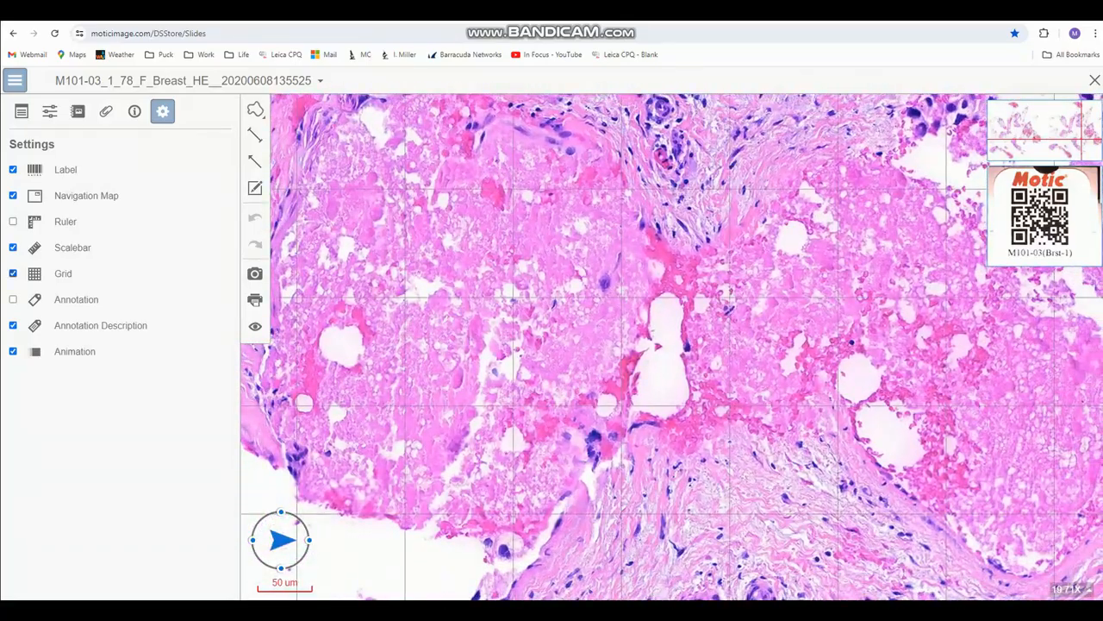
pyautogui.click(13, 273)
pyautogui.click(12, 299)
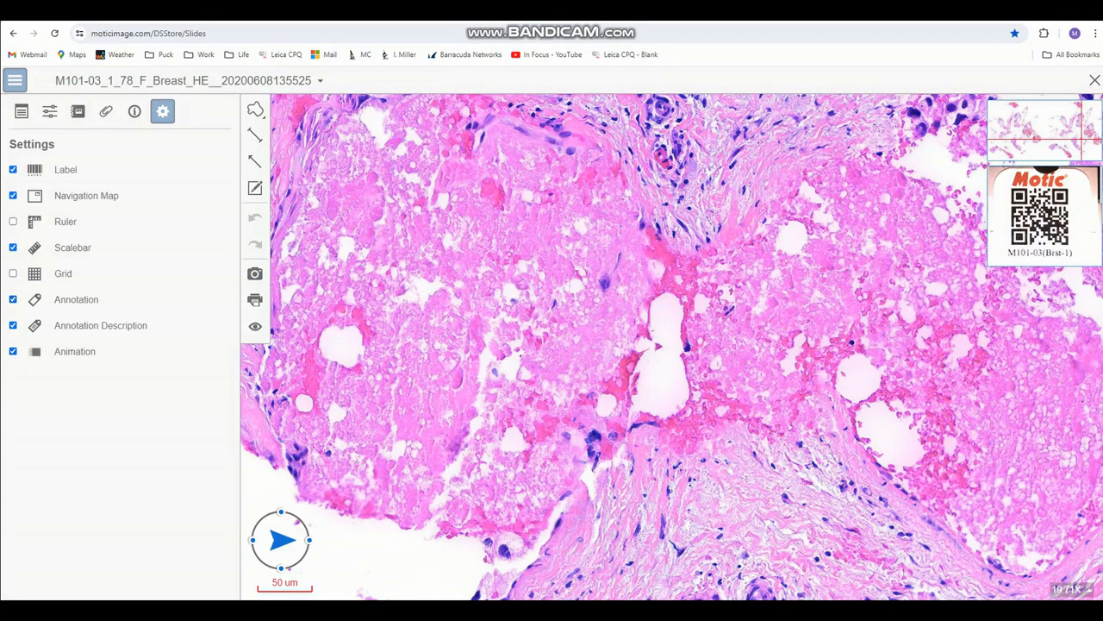
# Collapse the settings sidebar and outline a closed freehand area of about 68,850 sq µm around the white gaps in the central tissue.
pyautogui.click(15, 80)
pyautogui.moveTo(345, 258); pyautogui.dragTo(349, 341)
pyautogui.click(15, 109)
pyautogui.moveTo(457, 205)
pyautogui.mouseDown()
pyautogui.moveTo(384, 398)
pyautogui.moveTo(655, 467)
pyautogui.moveTo(474, 201)
pyautogui.moveTo(457, 205)
pyautogui.mouseUp()
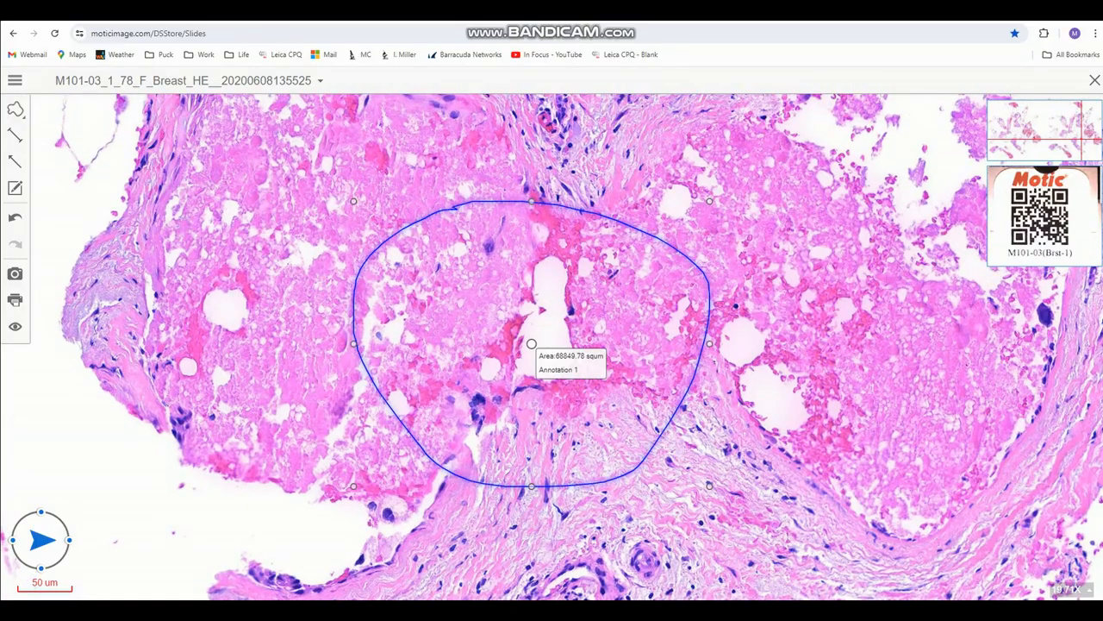
# Draw a measuring line about 260 µm long across the fibrous tissue above the outlined area, and an arrow annotation just below that line.
pyautogui.scroll(-3, 194, 216)
pyautogui.rightClick(738, 330)
pyautogui.click(732, 319)
pyautogui.moveTo(732, 319)
pyautogui.mouseDown()
pyautogui.moveTo(650, 362)
pyautogui.moveTo(508, 477)
pyautogui.moveTo(533, 523)
pyautogui.mouseUp()
pyautogui.click(15, 136)
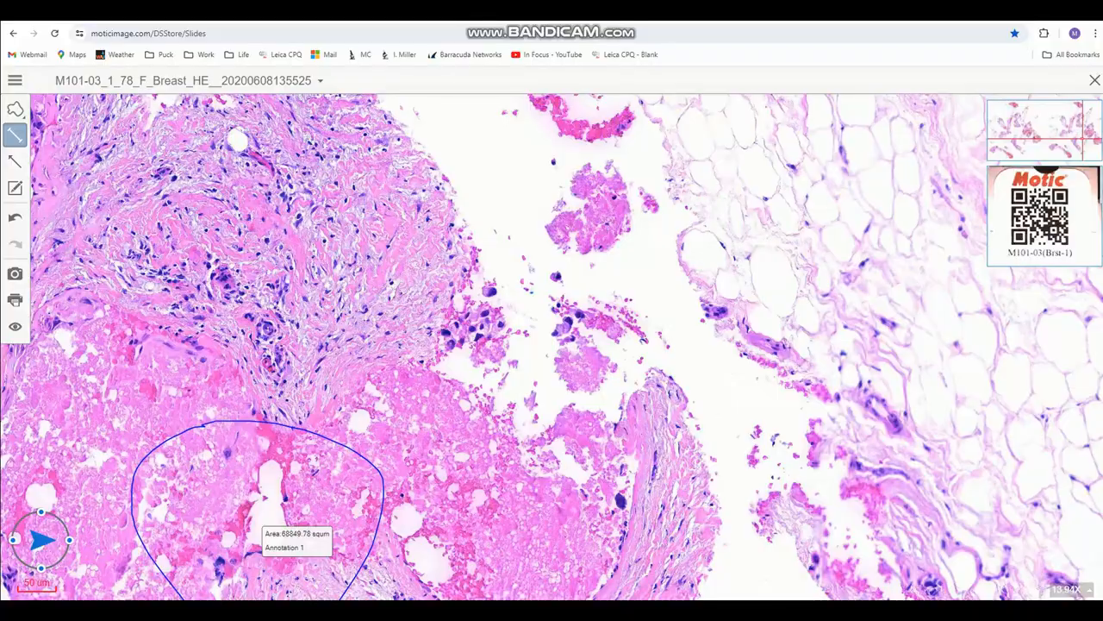
pyautogui.moveTo(239, 219); pyautogui.dragTo(427, 282)
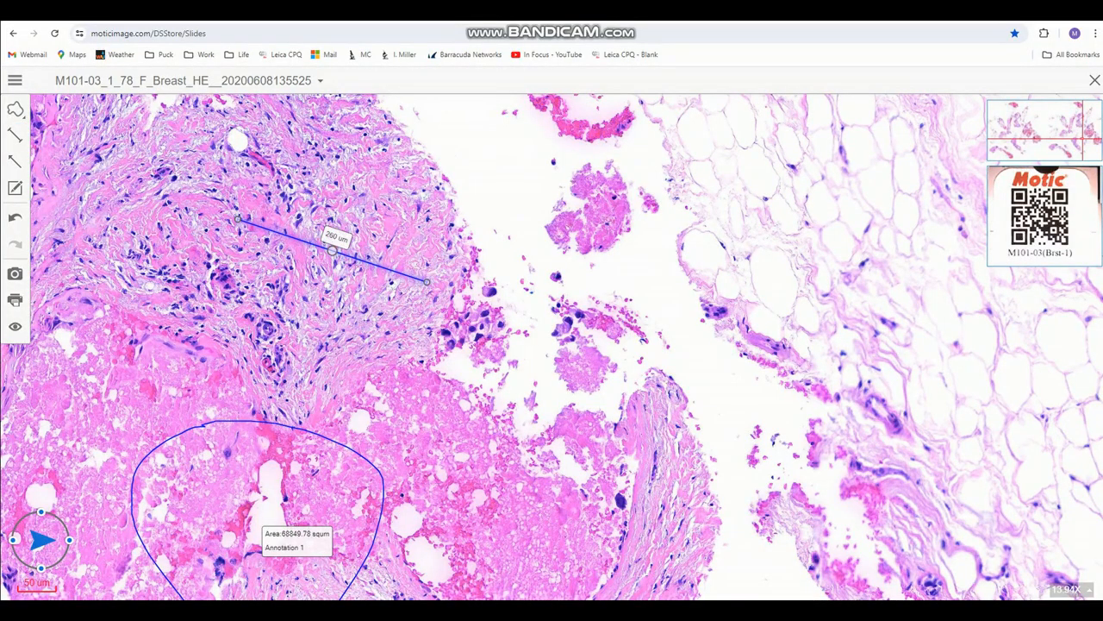
pyautogui.click(15, 161)
pyautogui.moveTo(128, 252); pyautogui.dragTo(304, 302)
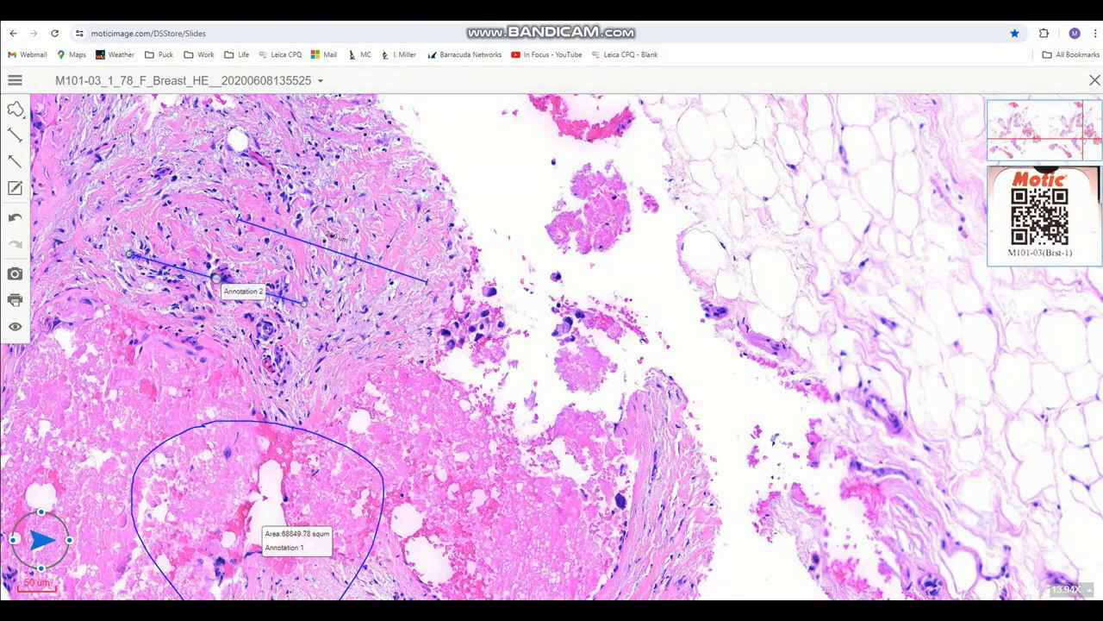
# View the color choices for editing annotations and cancel without picking a new color.
pyautogui.click(15, 188)
pyautogui.moveTo(345, 319); pyautogui.dragTo(428, 372)
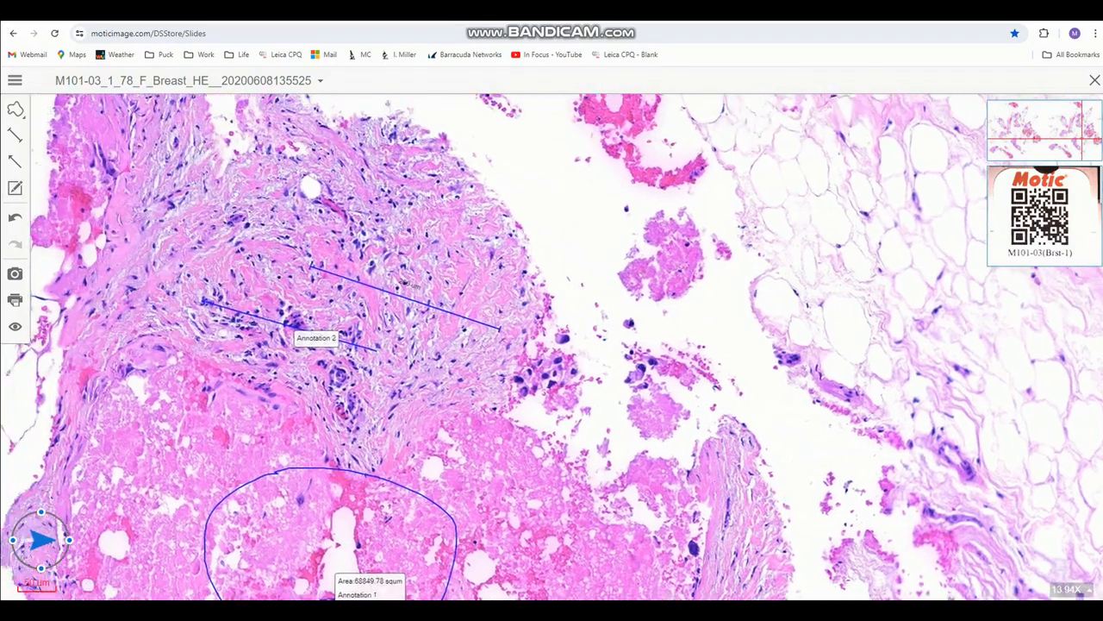
pyautogui.click(15, 188)
pyautogui.click(15, 188)
pyautogui.click(14, 187)
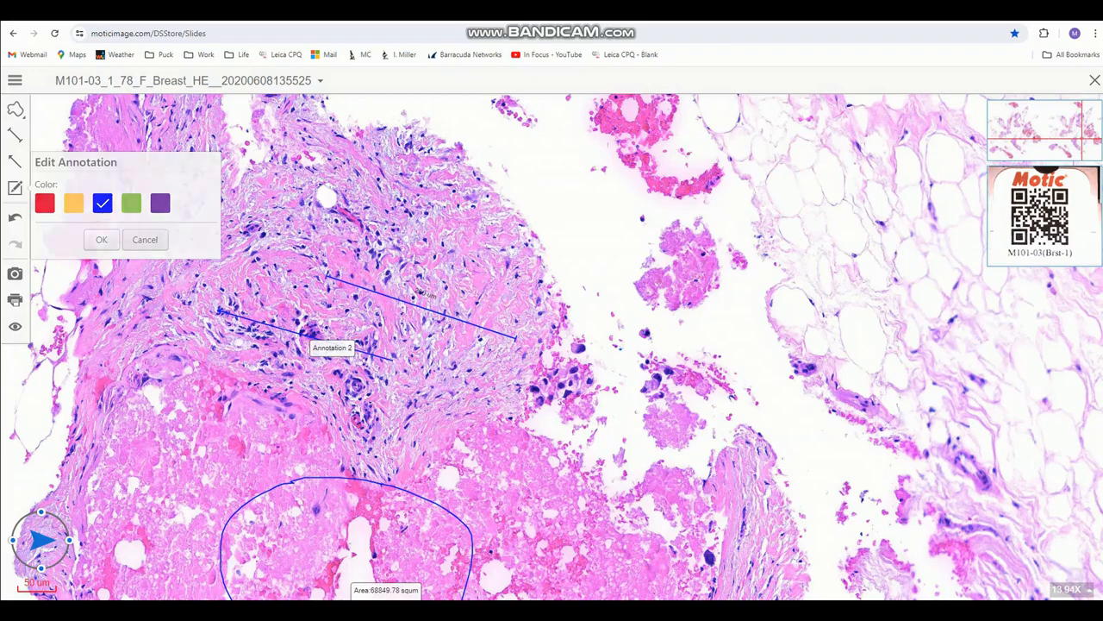
pyautogui.click(145, 239)
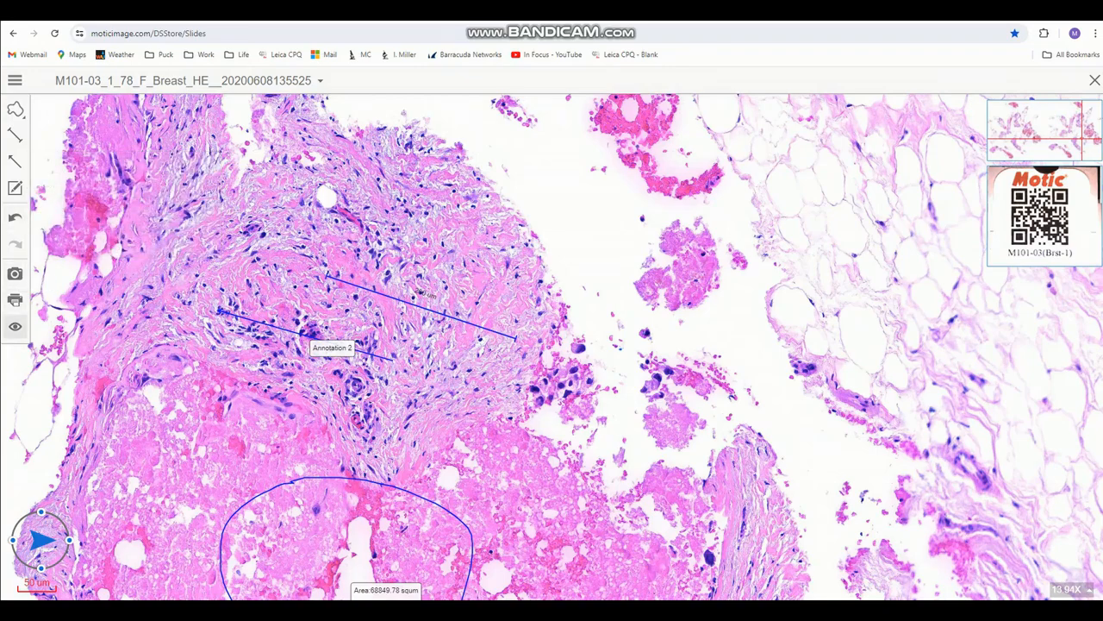
# Hide the annotations on the slide and show them again, bringing the whole outlined area into view.
pyautogui.click(15, 327)
pyautogui.click(16, 327)
pyautogui.moveTo(345, 388); pyautogui.dragTo(396, 324)
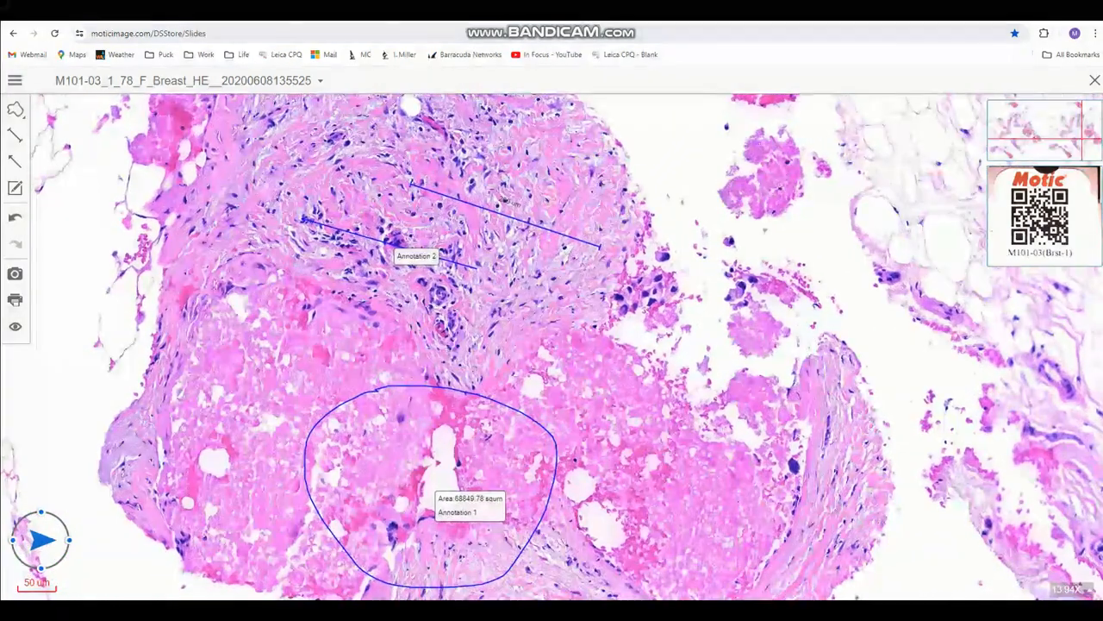
# Rotate the slide until the compass arrow points up, and rotate it back until the arrow points right.
pyautogui.click(40, 512)
pyautogui.moveTo(534, 388); pyautogui.dragTo(507, 256)
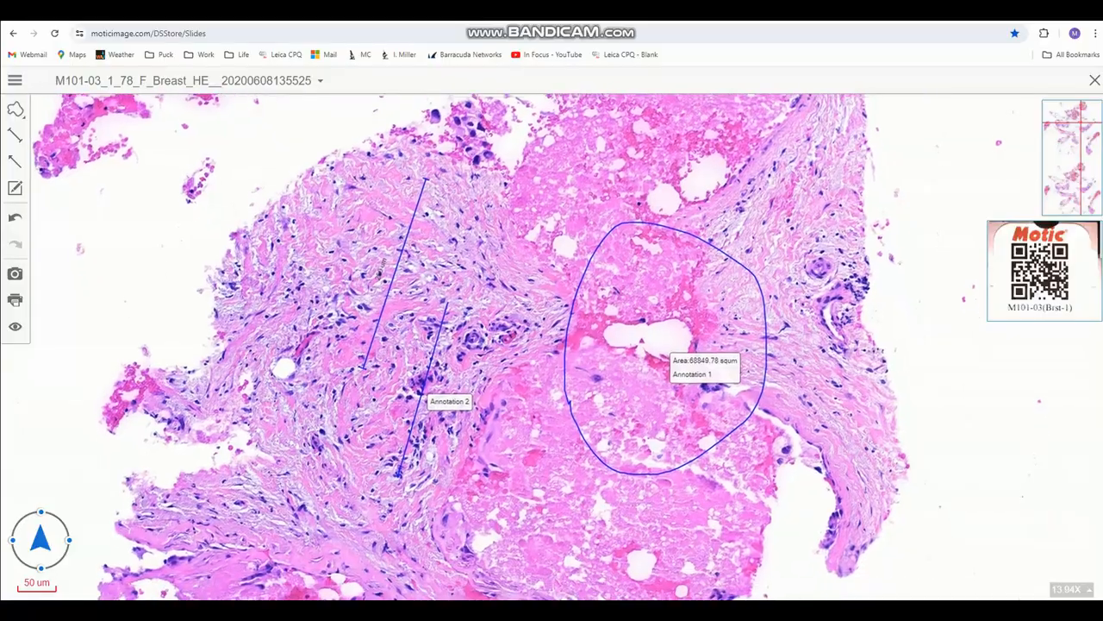
pyautogui.moveTo(534, 345); pyautogui.dragTo(545, 308)
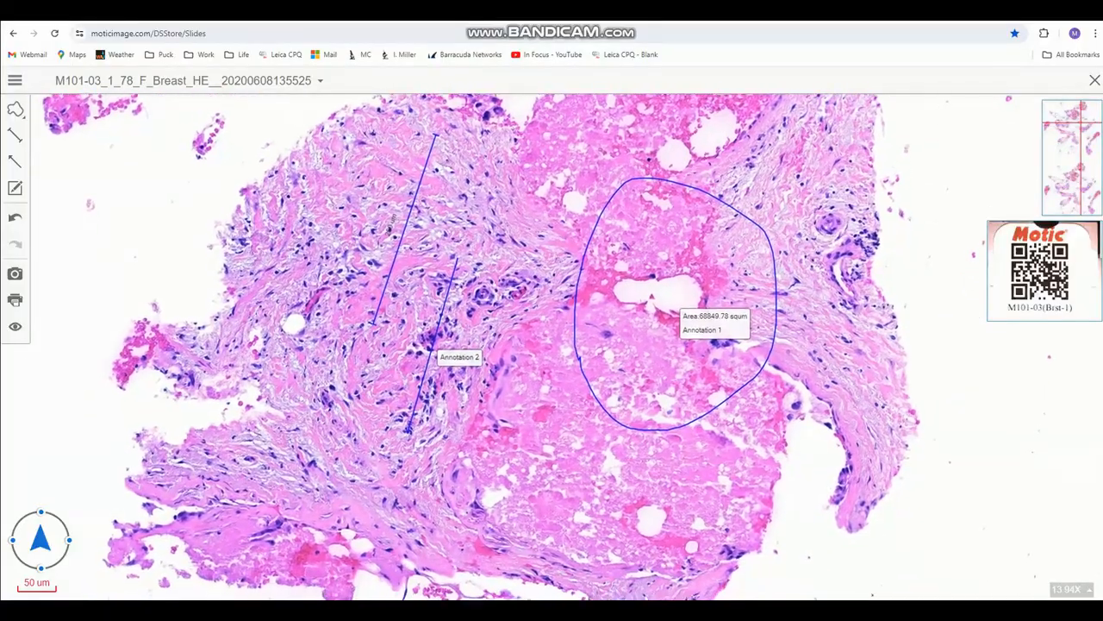
pyautogui.click(69, 540)
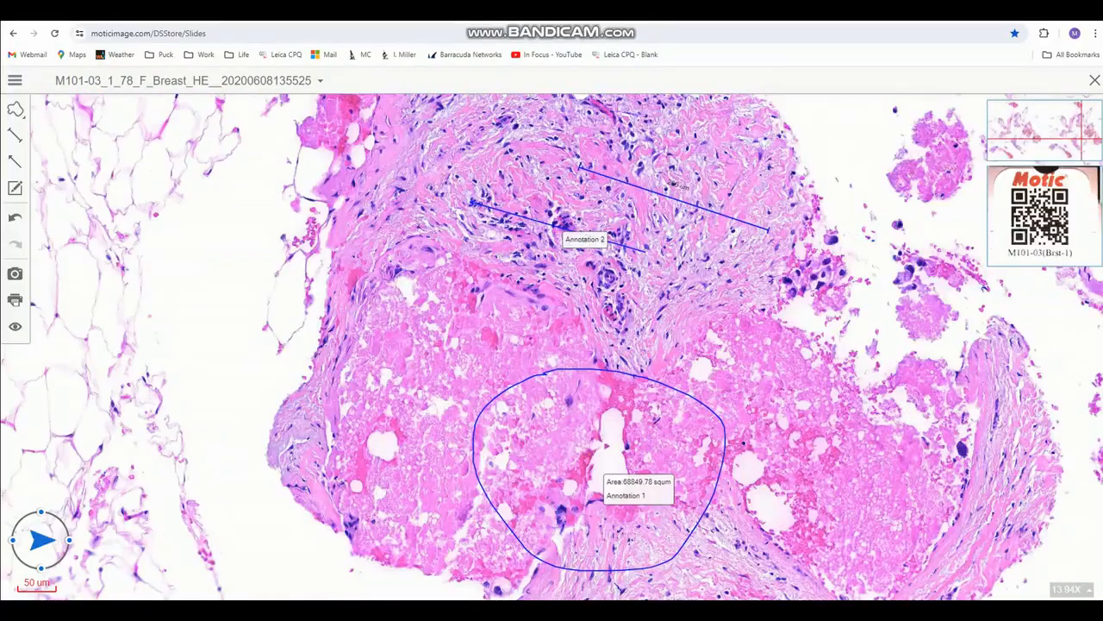
pyautogui.moveTo(561, 345); pyautogui.dragTo(514, 358)
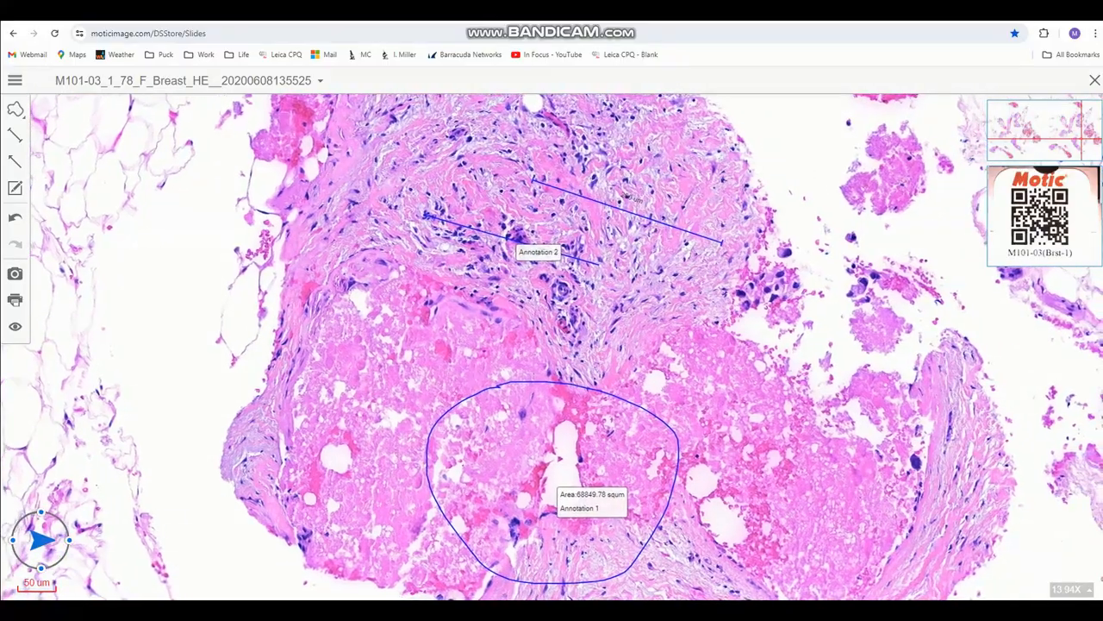
# Set the slide magnification to the 10X preset.
pyautogui.click(1071, 590)
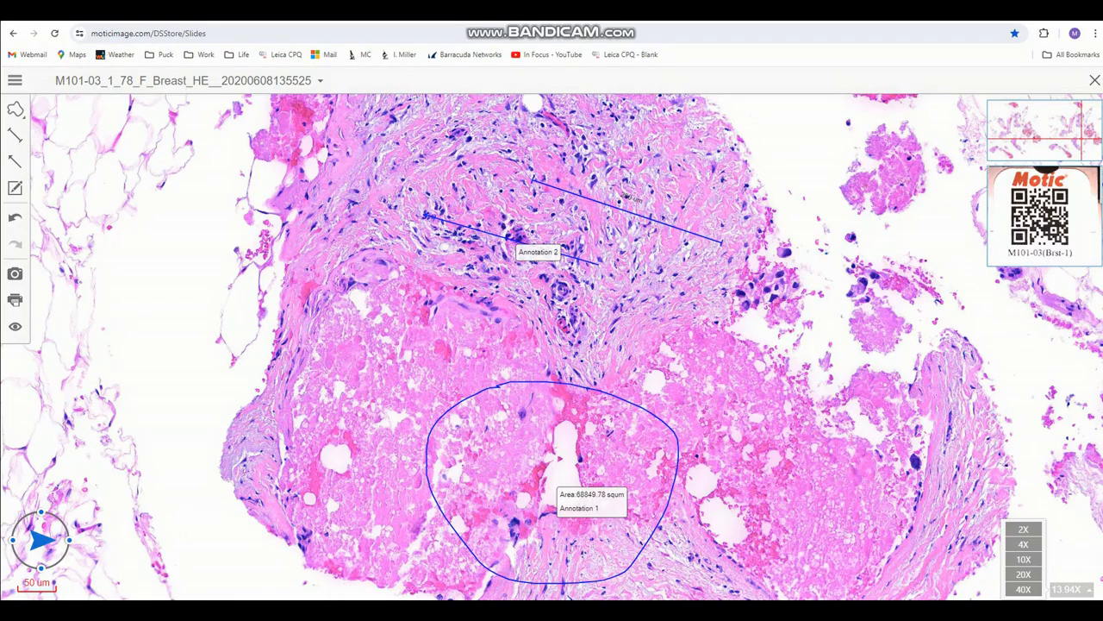
pyautogui.scroll(-1, 895, 471)
pyautogui.click(1023, 558)
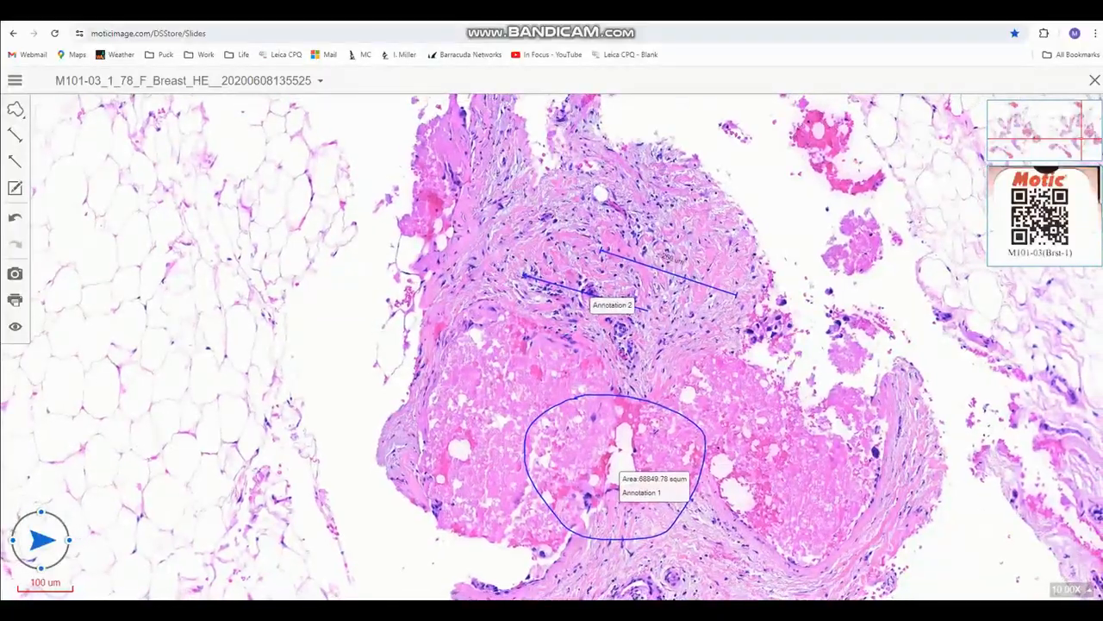
# Check the recently opened slides and close the slide viewer to return to the Breast folder of the library.
pyautogui.click(183, 80)
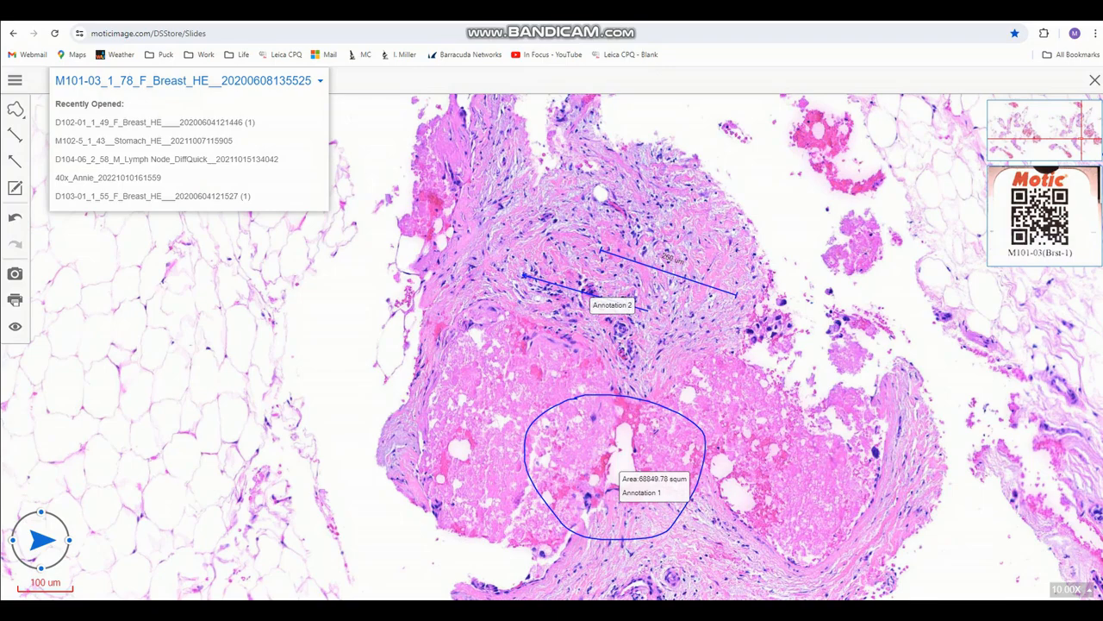
pyautogui.click(156, 123)
pyautogui.click(1095, 80)
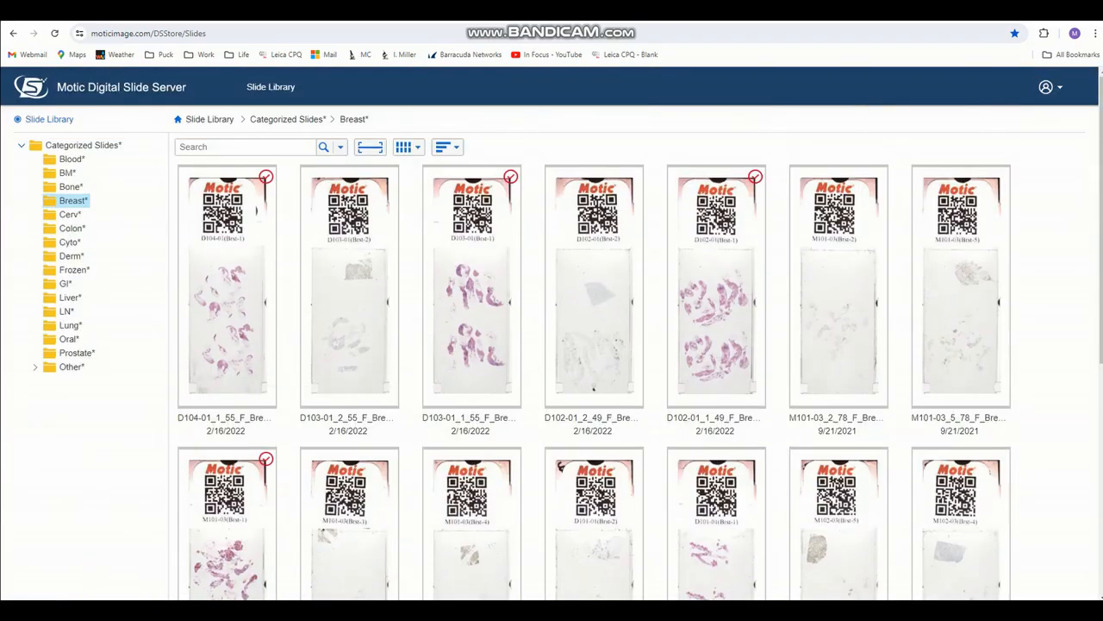
# Open the guest account's options in the slide library.
pyautogui.click(1047, 87)
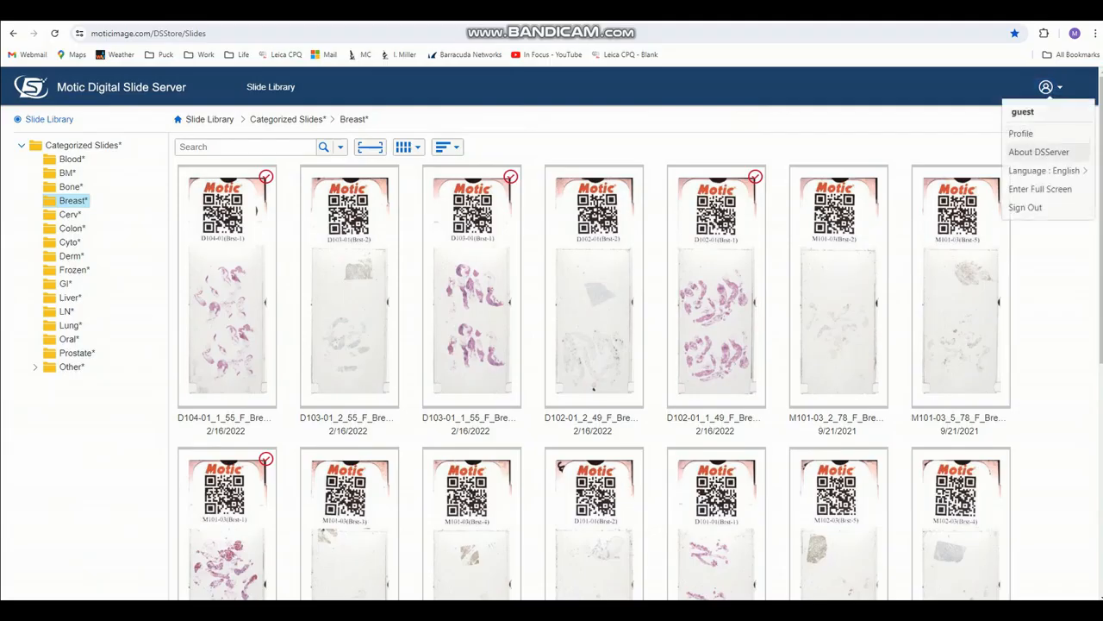